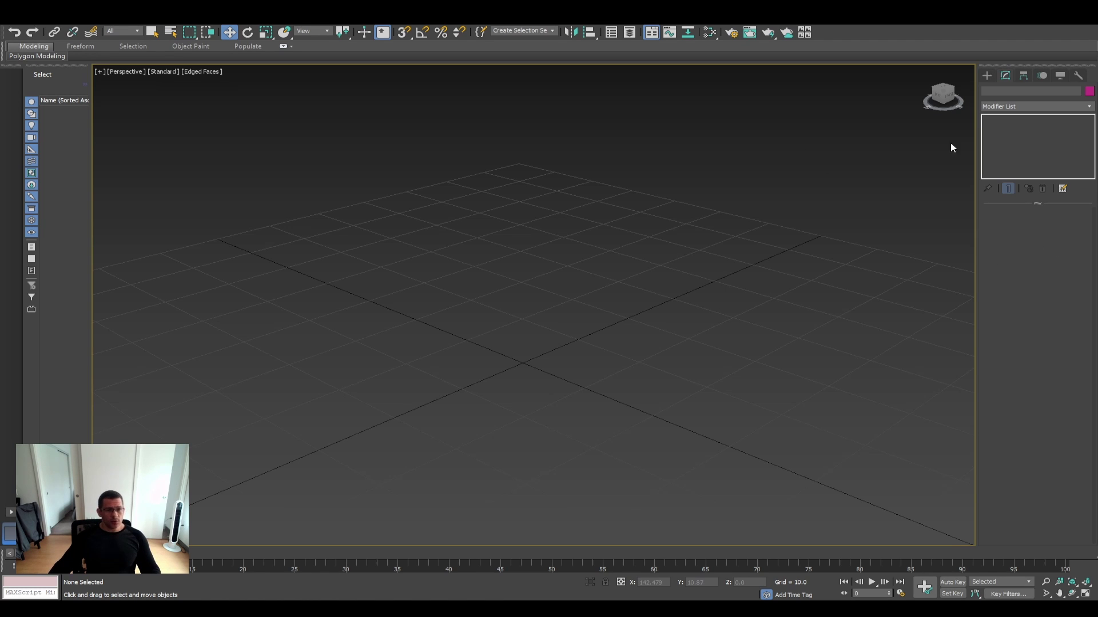
Drag out a box in the viewport, roughly 21.8 × 22.0 × 25.7 in size.
click(986, 75)
click(1012, 137)
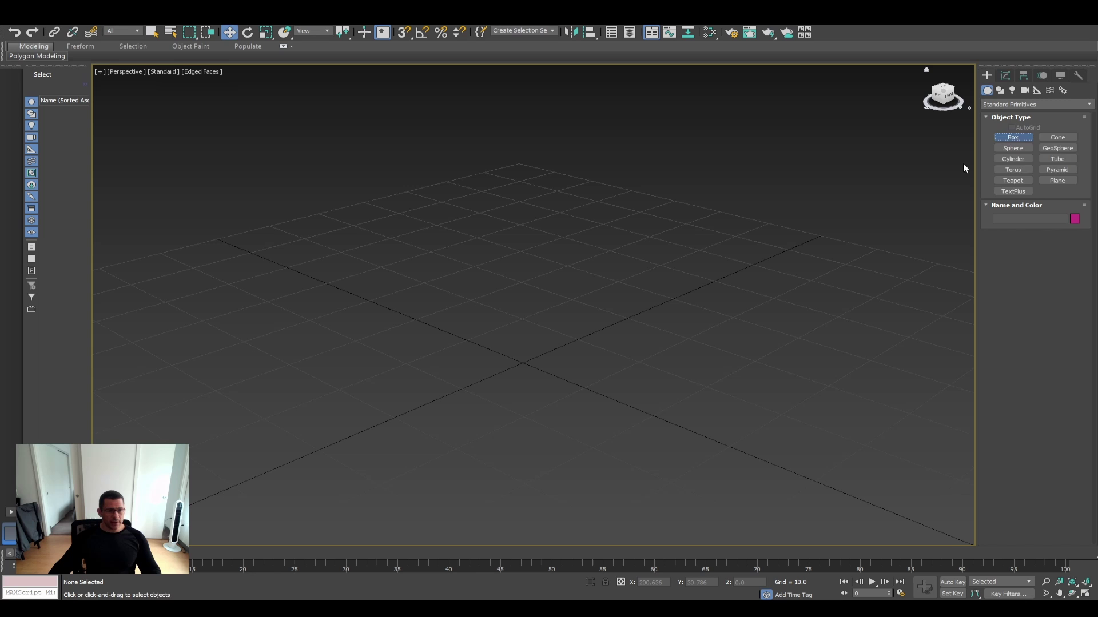
drag(389, 363, 639, 355)
click(639, 170)
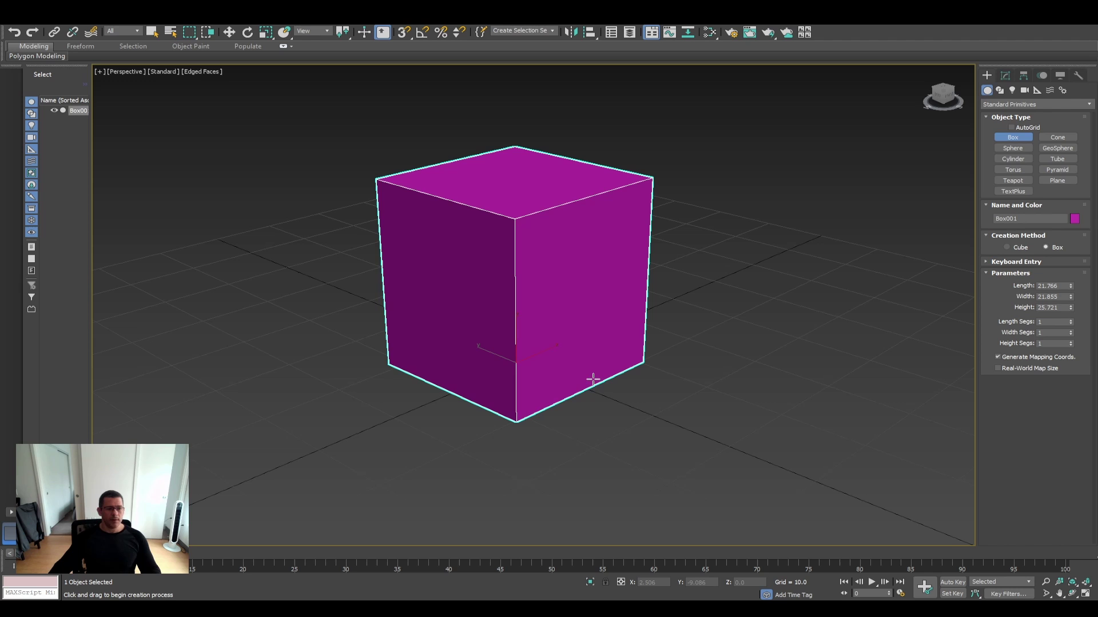
Set the box's Length, Width and Height segments to 4 each.
click(1071, 331)
click(1071, 331)
click(1071, 331)
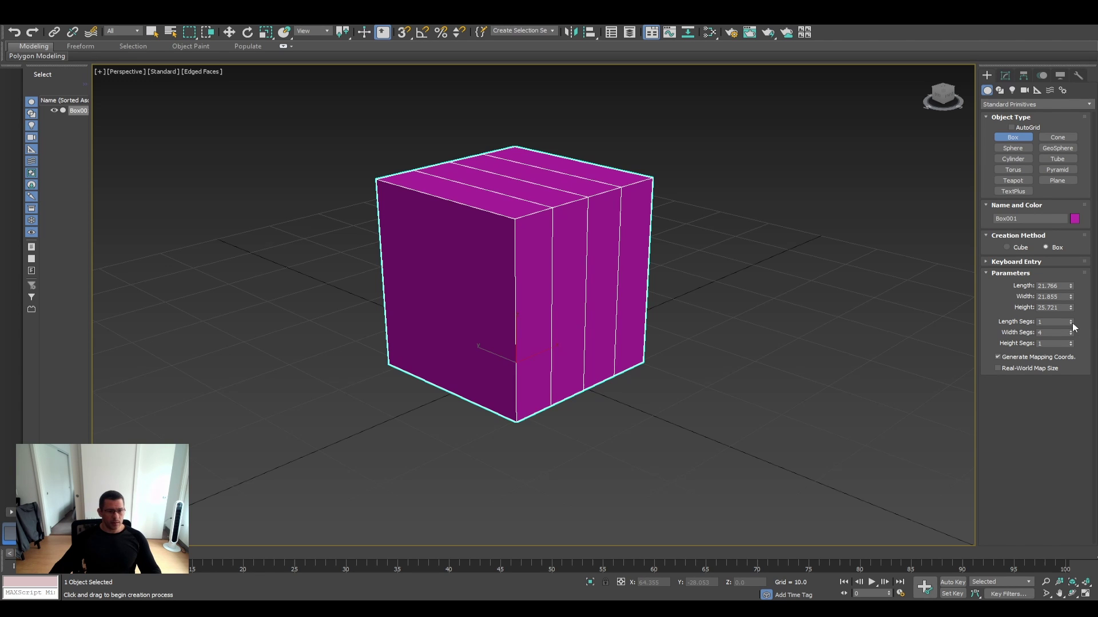
click(1071, 321)
click(1071, 320)
click(1070, 320)
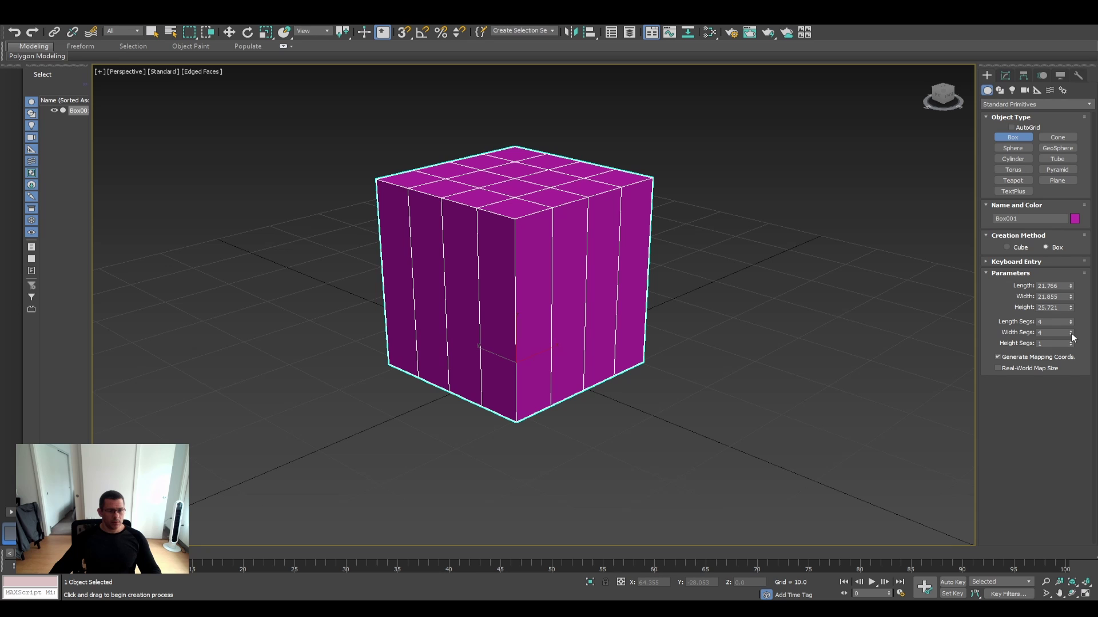
click(1071, 341)
click(1071, 341)
click(1071, 342)
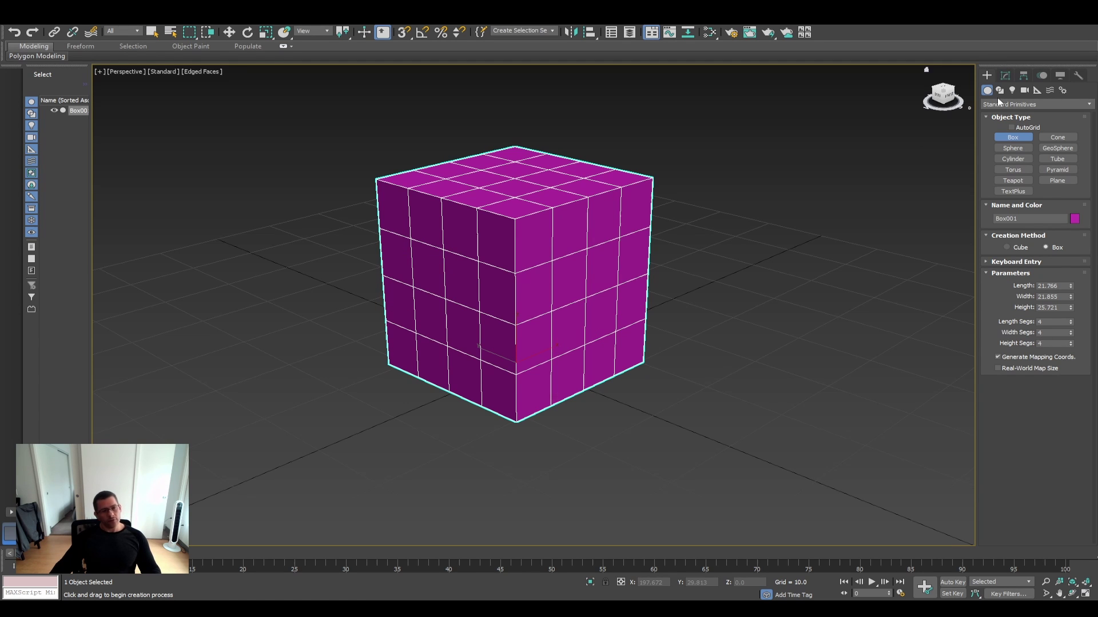
key(w)
click(1004, 75)
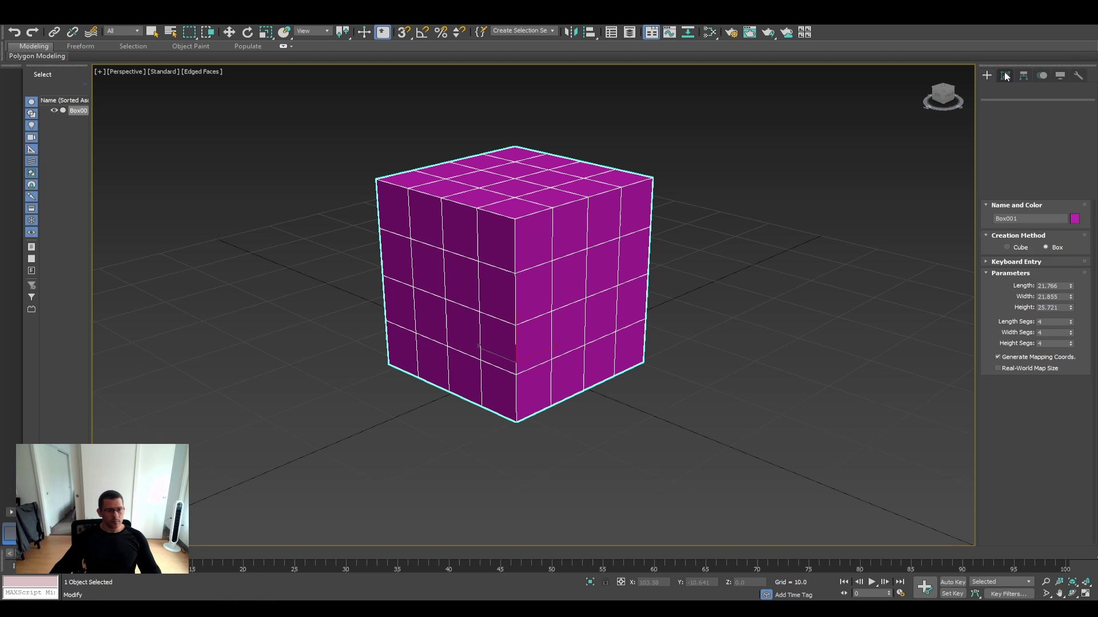
Apply an FFD 3x3x3 modifier to Box001 from the Modifier List.
click(1023, 106)
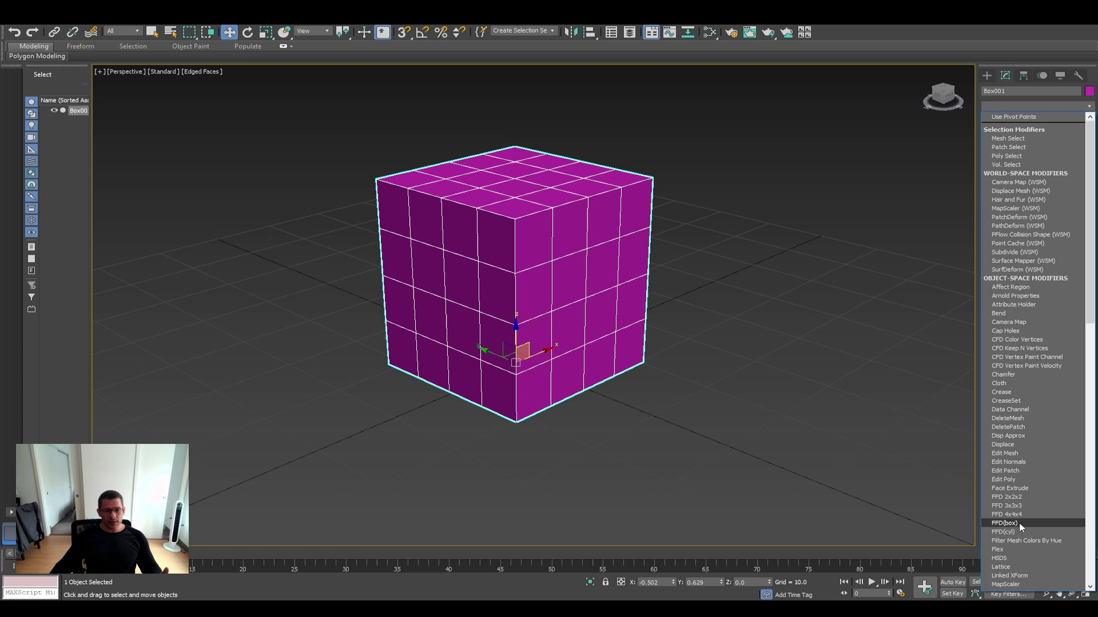
click(1021, 507)
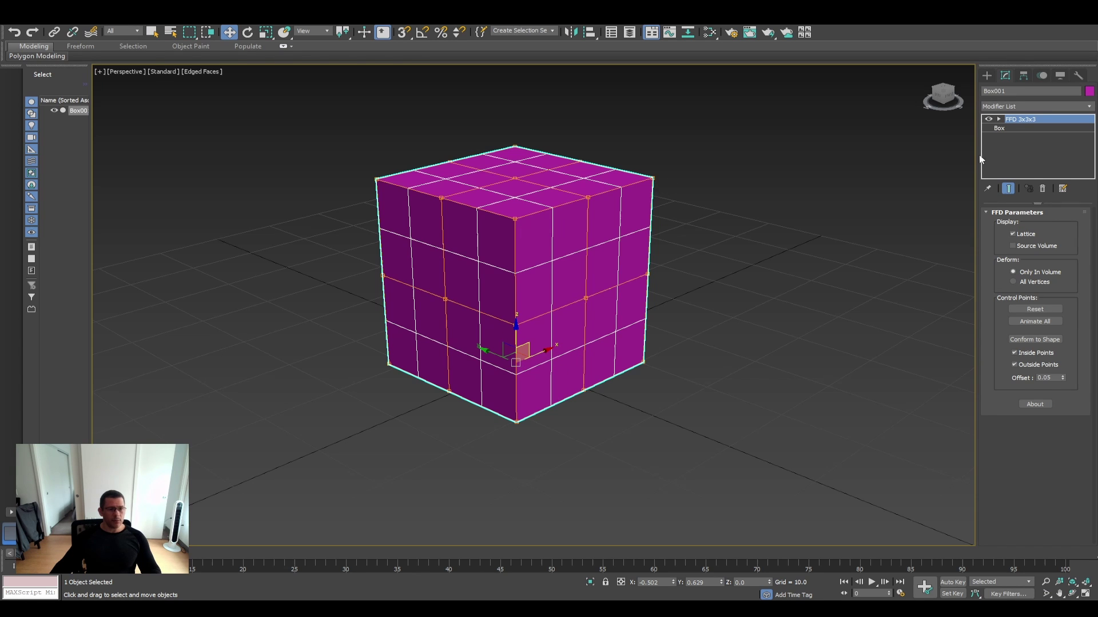
At the FFD Control Points level, raise the top-middle point and flare the front-left corner.
click(998, 119)
click(1030, 128)
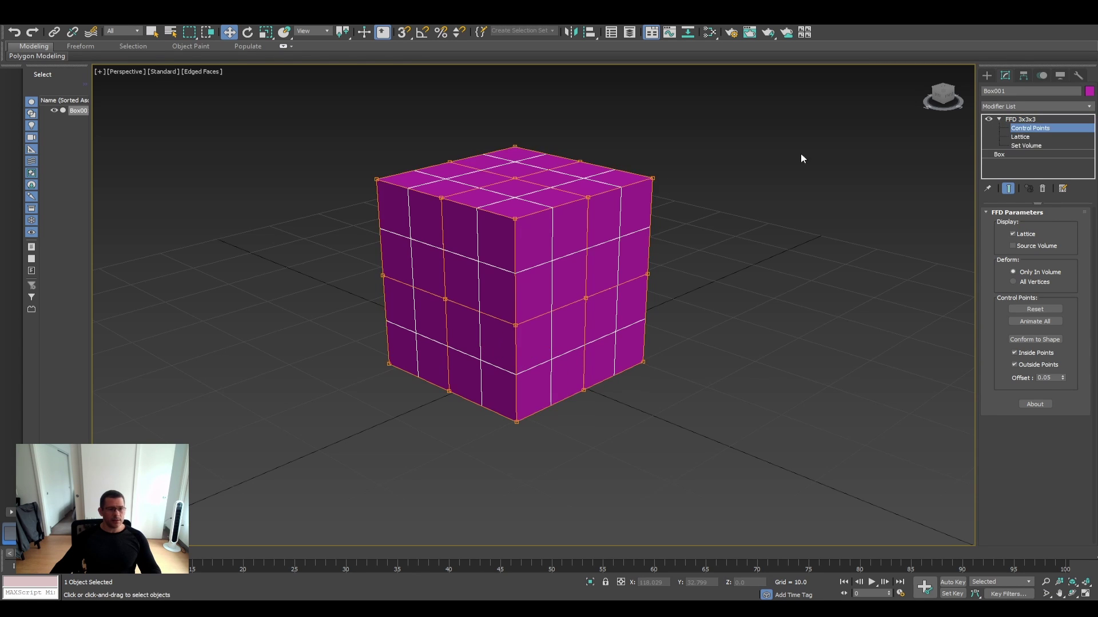
click(653, 178)
click(663, 160)
drag(662, 162, 681, 151)
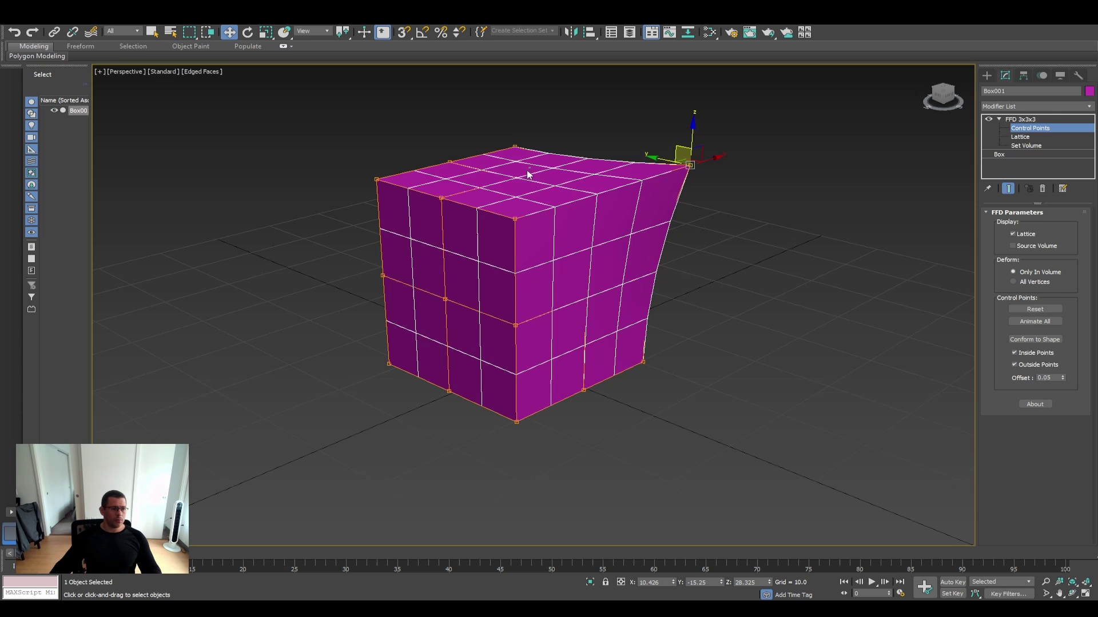
click(513, 148)
drag(513, 148, 519, 106)
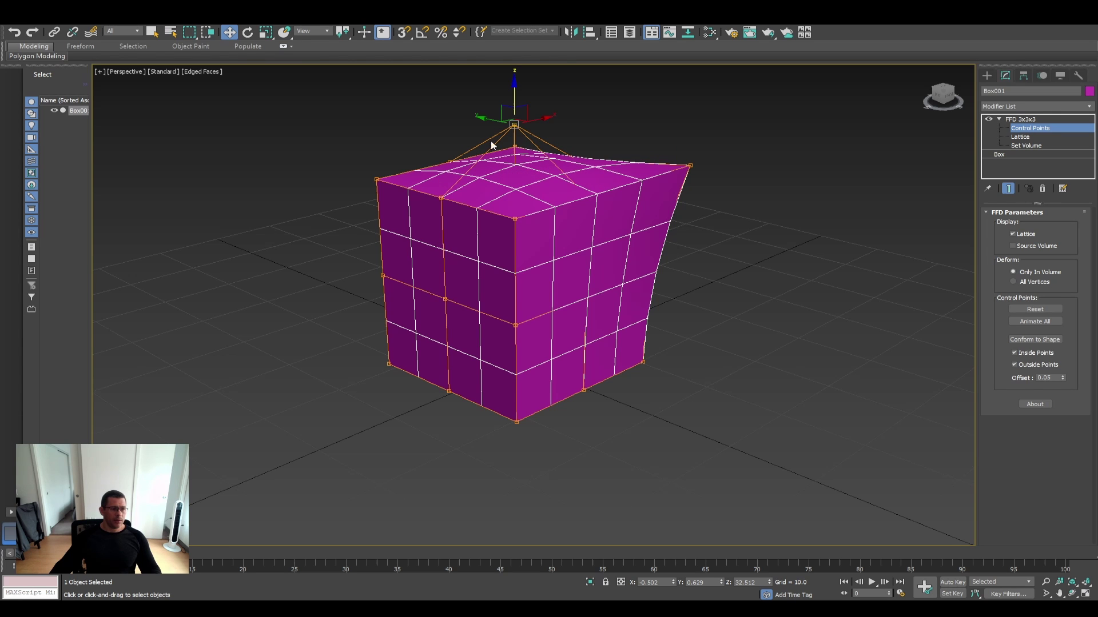
click(376, 179)
drag(360, 167, 336, 136)
Pull a middle-left point outward, then undo all the deformations so the box is plain.
key(ctrl+z)
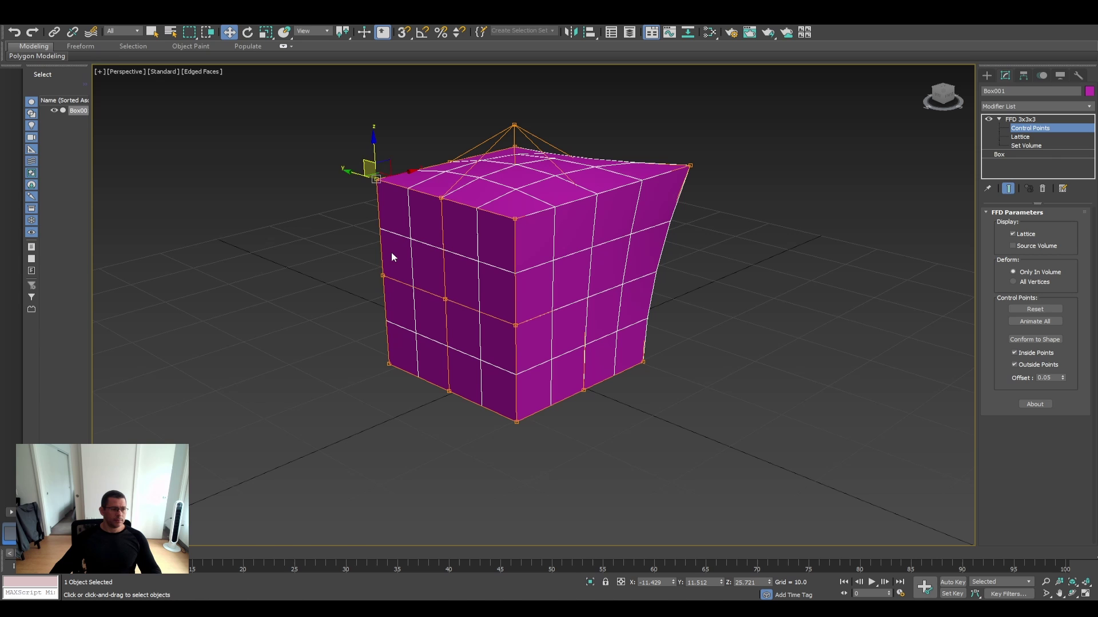
click(382, 275)
drag(372, 262, 228, 231)
key(ctrl+z)
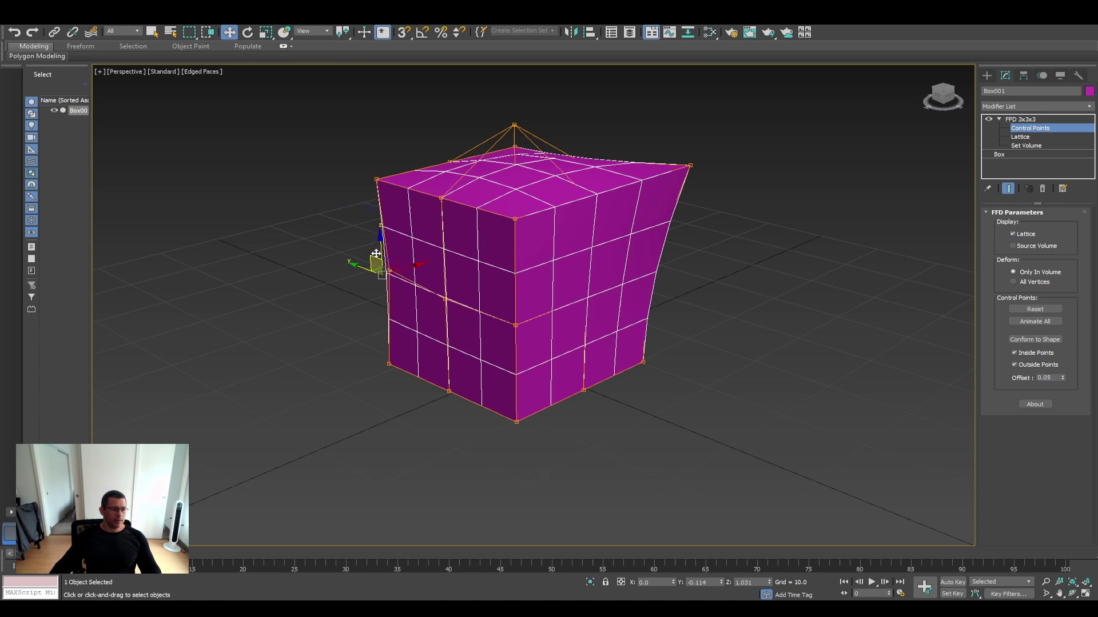
middle_drag(593, 242, 686, 263)
key(ctrl+z)
key(ctrl+z)
key(ctrl+z)
key(ctrl+z)
Delete the FFD 3x3x3 modifier and add an FFD(box) modifier instead.
click(1043, 120)
right_click(1044, 122)
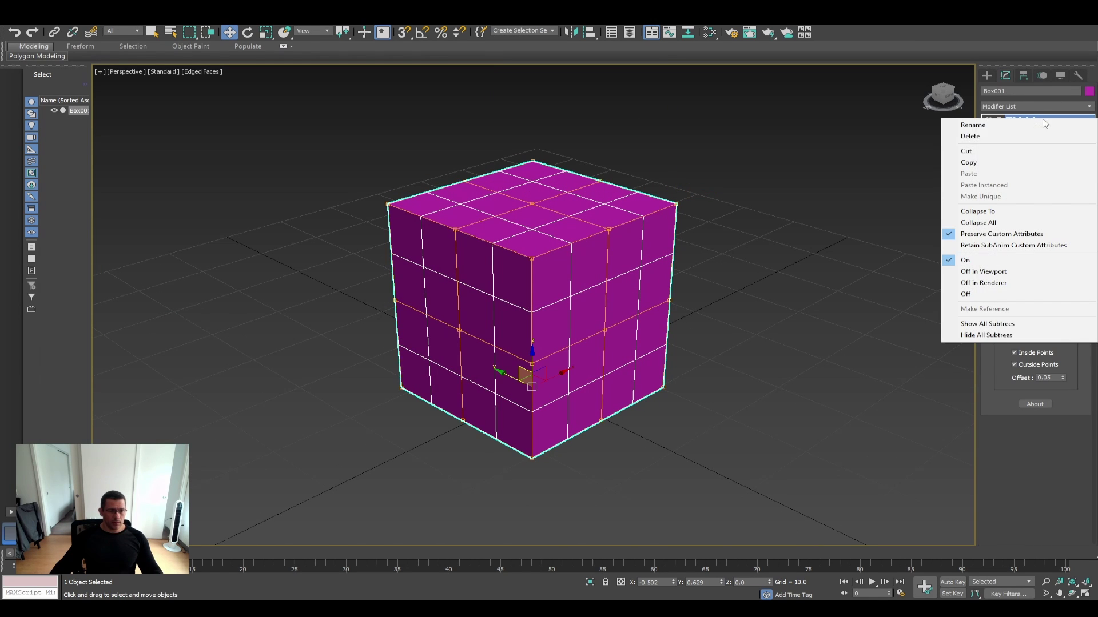
click(1018, 139)
click(1061, 108)
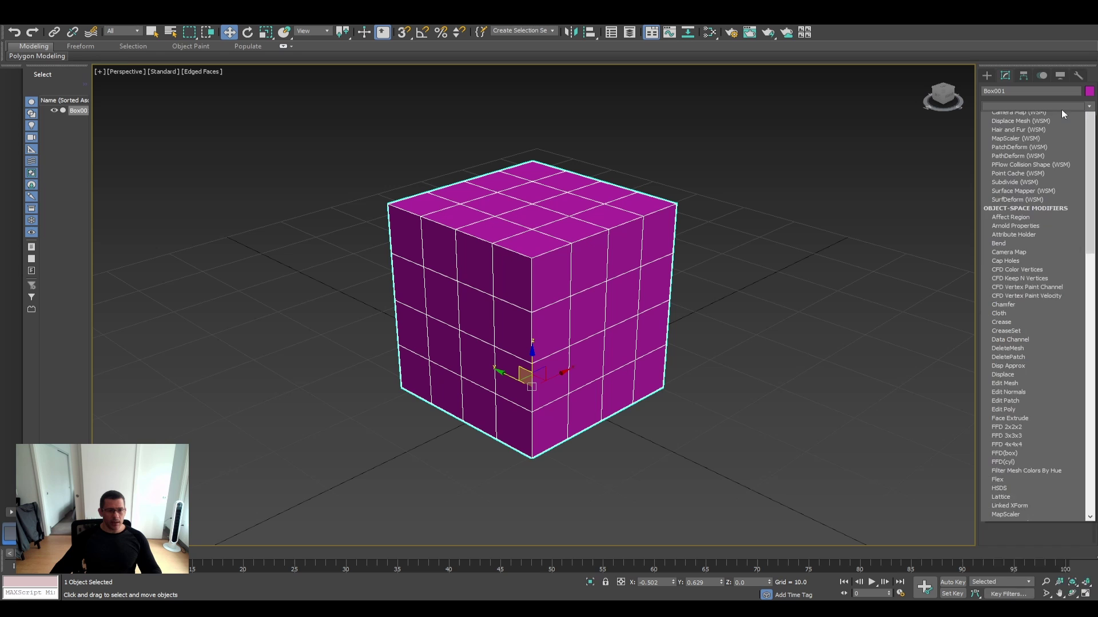
click(1037, 523)
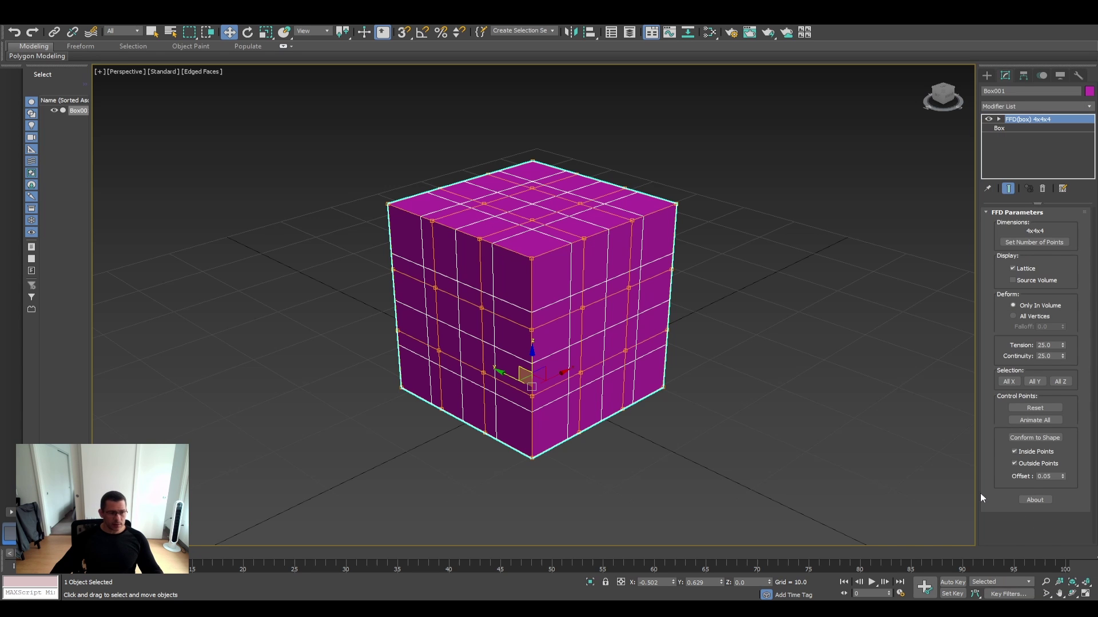
Try a 6x6x6 point count for the FFD(box), then undo back to 4x4x4.
click(1033, 246)
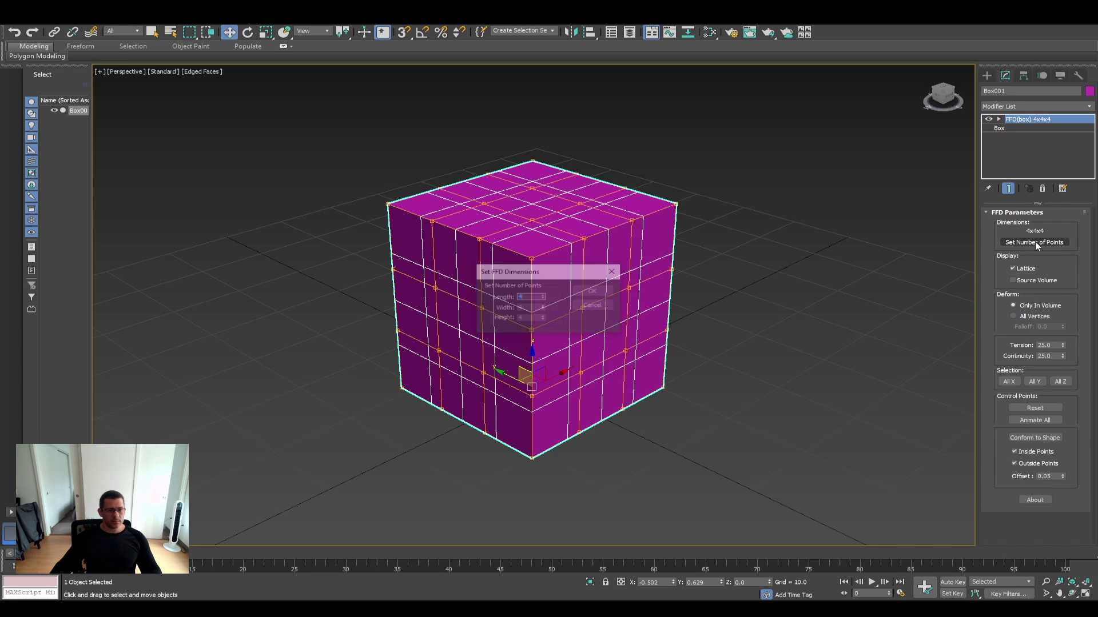
drag(543, 271, 781, 240)
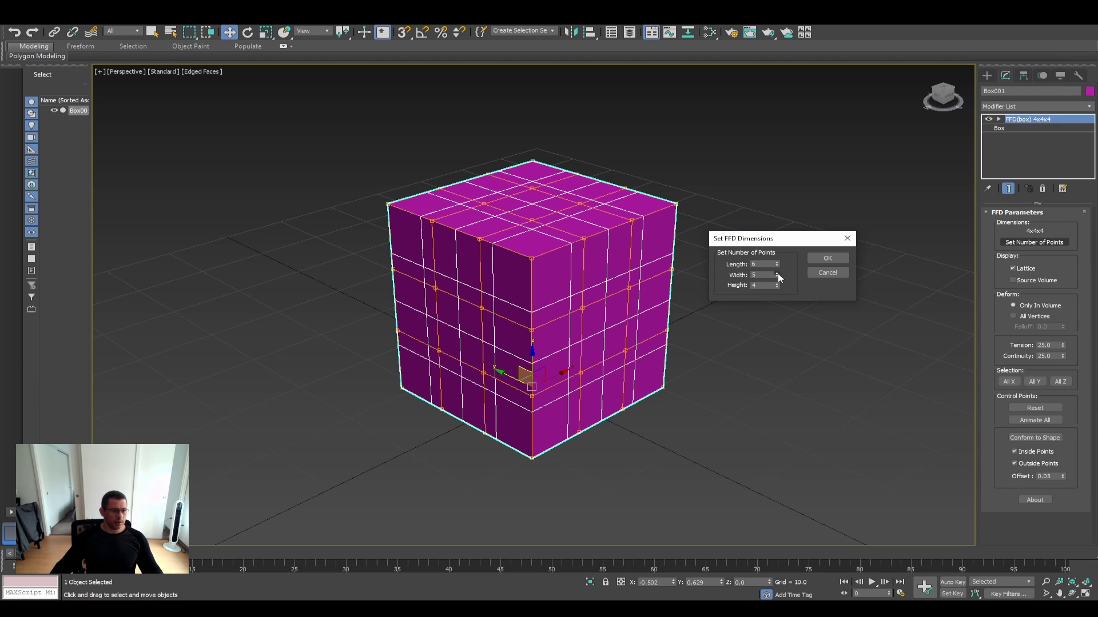
click(777, 282)
click(777, 282)
click(828, 257)
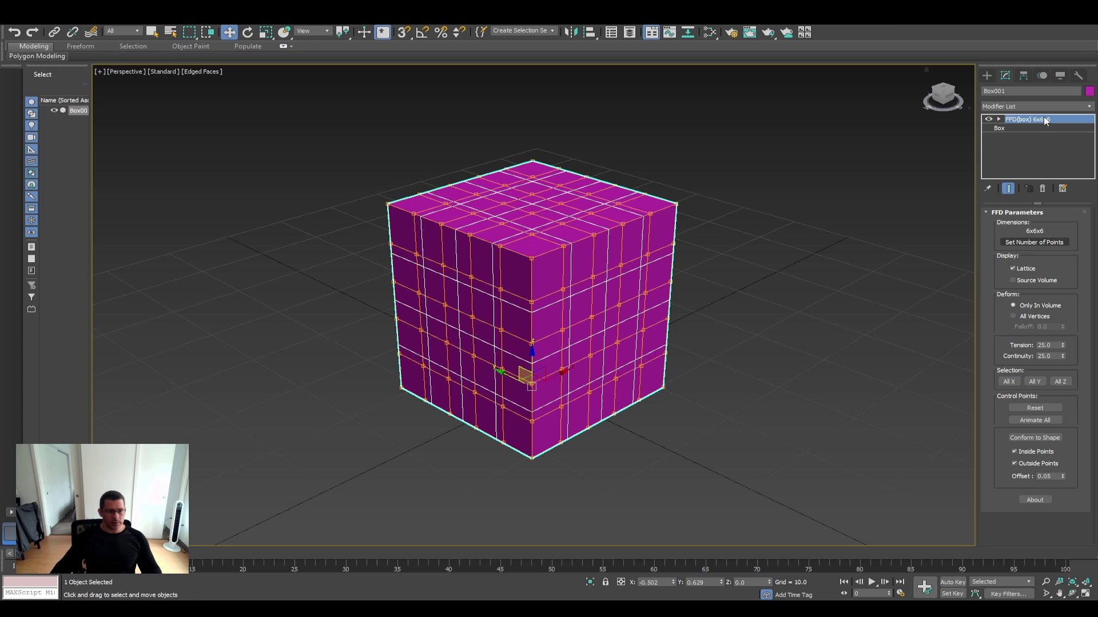
key(ctrl+z)
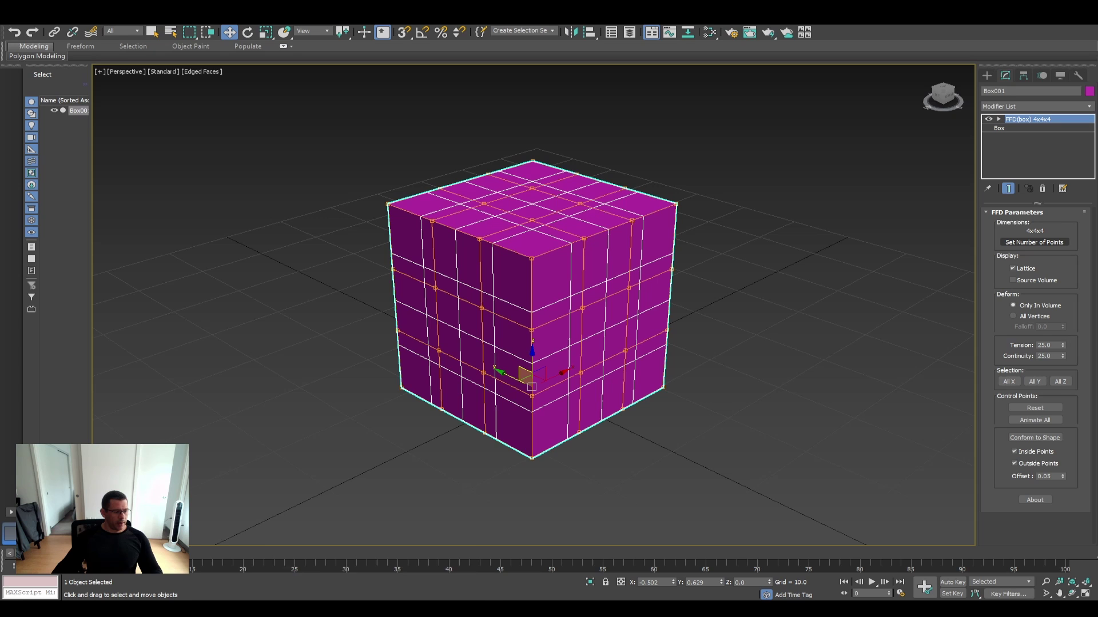
In Blender, draw out a cube with the Add Cube tool.
mouse_move(344, 598)
click(392, 561)
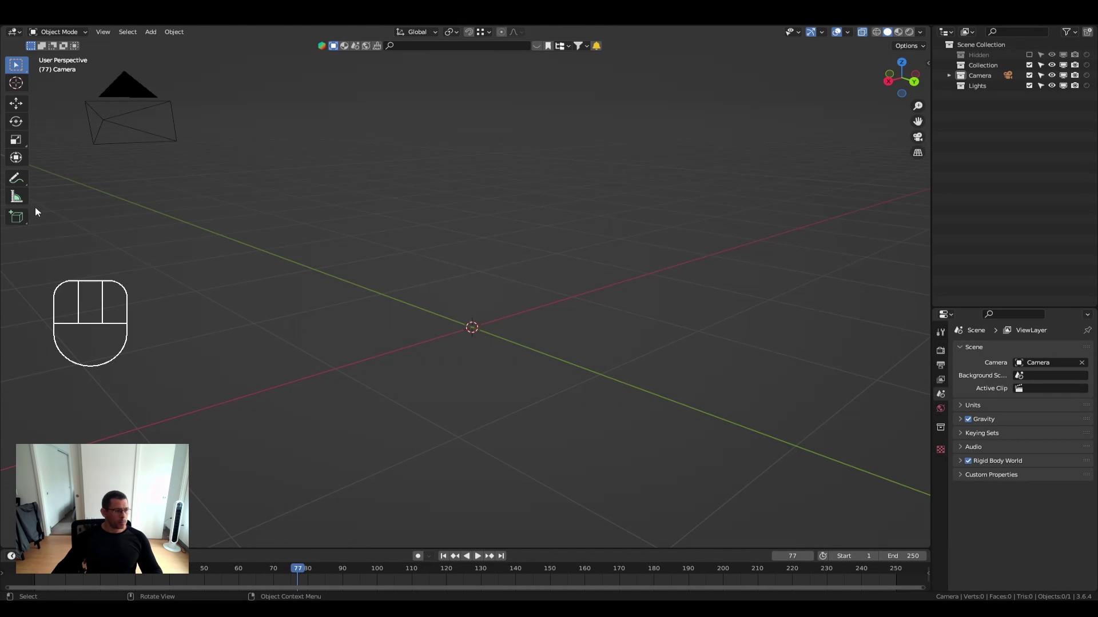
click(14, 217)
drag(360, 326, 583, 96)
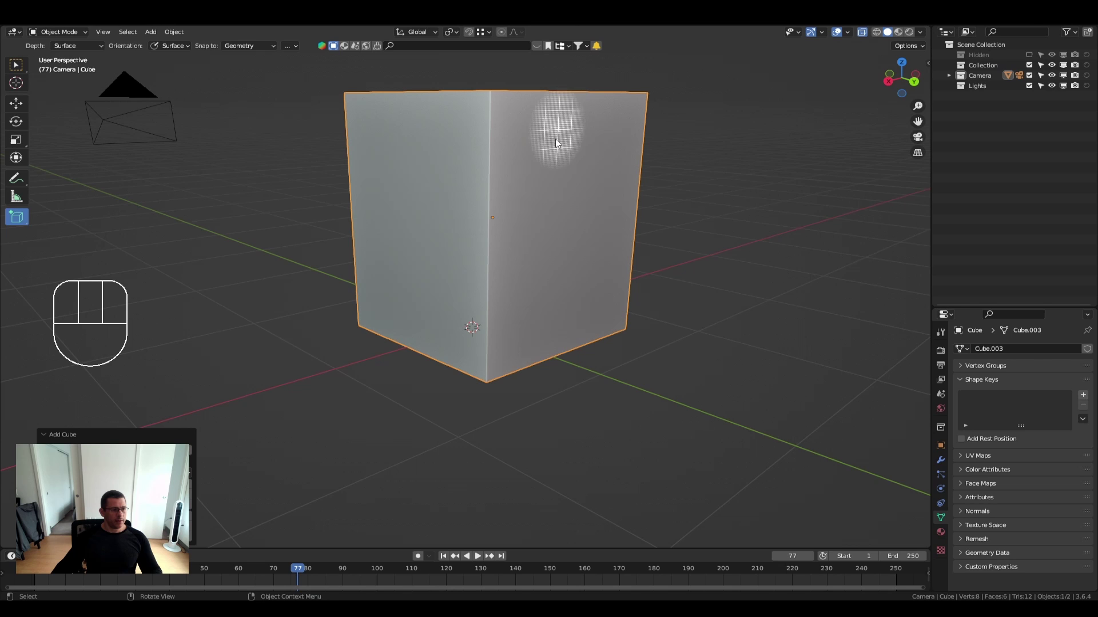
click(15, 67)
middle_drag(517, 246, 514, 334)
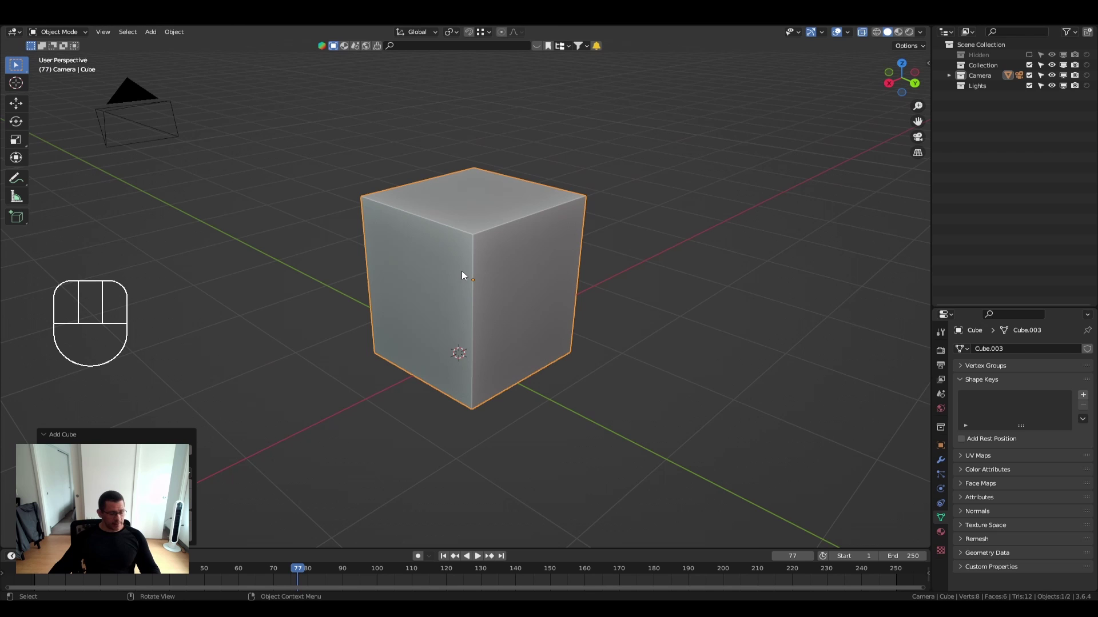
Add a Lattice object with Shift+A, then select the cube.
key(shift+a)
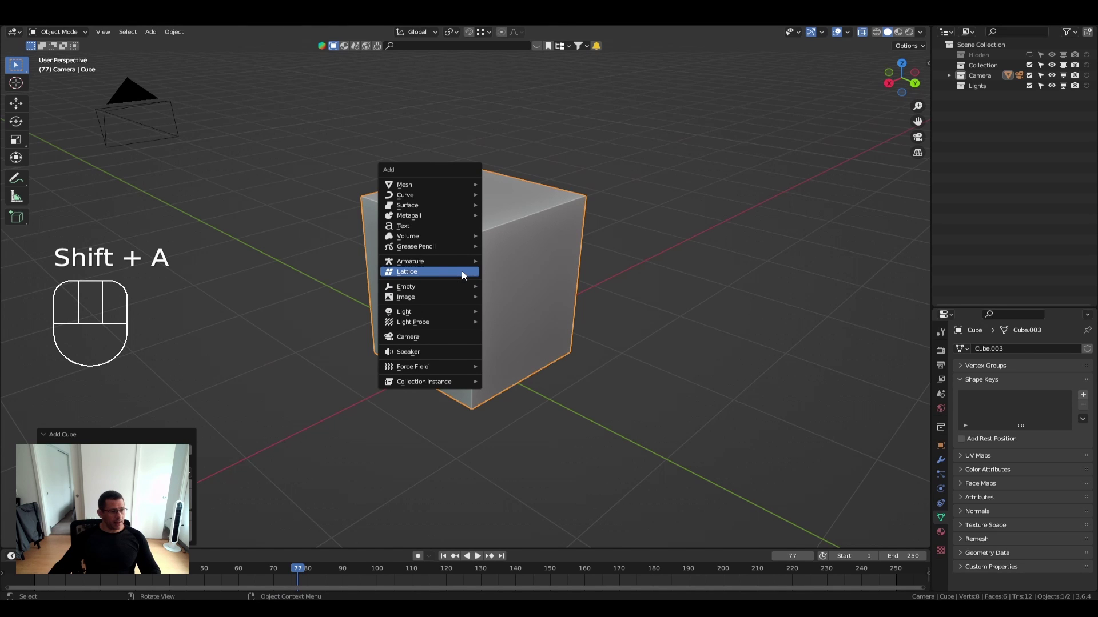
click(462, 273)
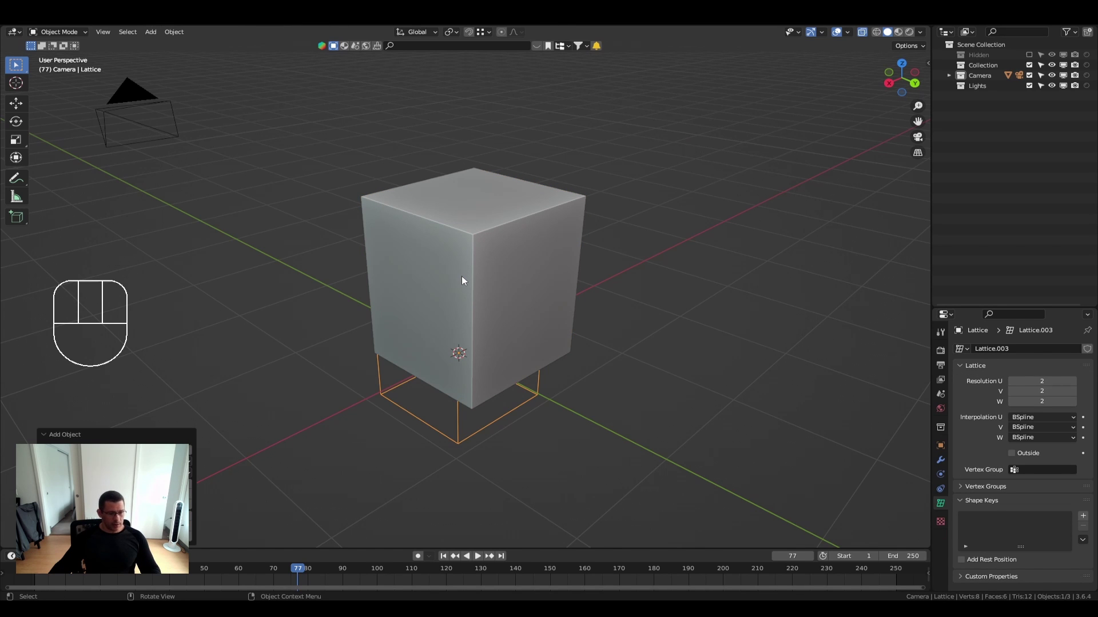
click(536, 225)
middle_drag(536, 224, 548, 377)
Add a Lattice deform modifier to the cube with its Object field set to the Lattice.
click(940, 459)
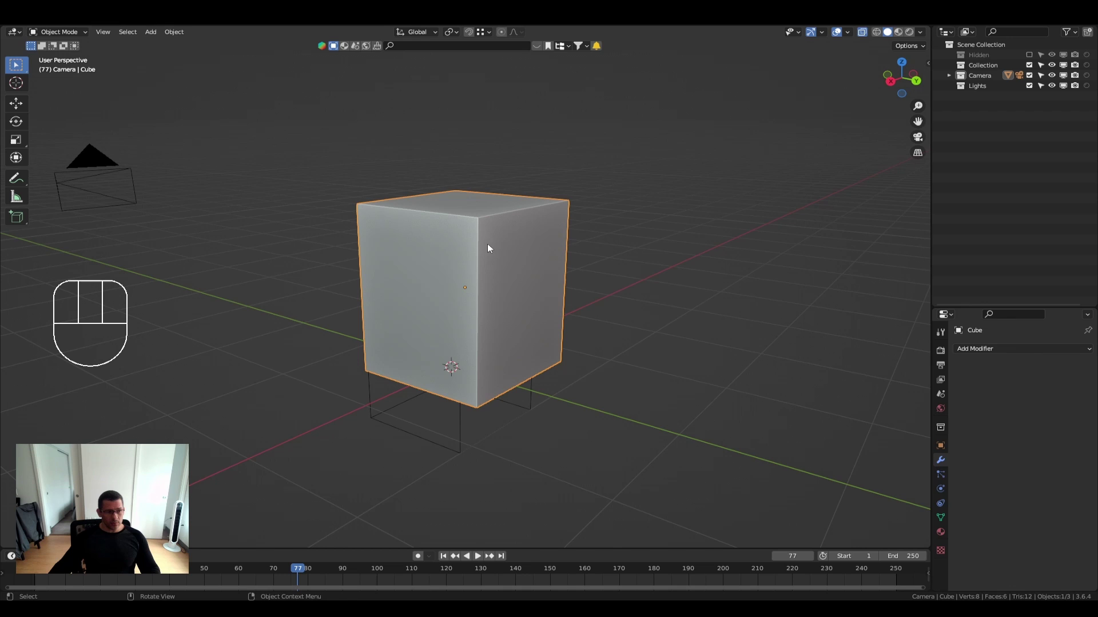
click(994, 349)
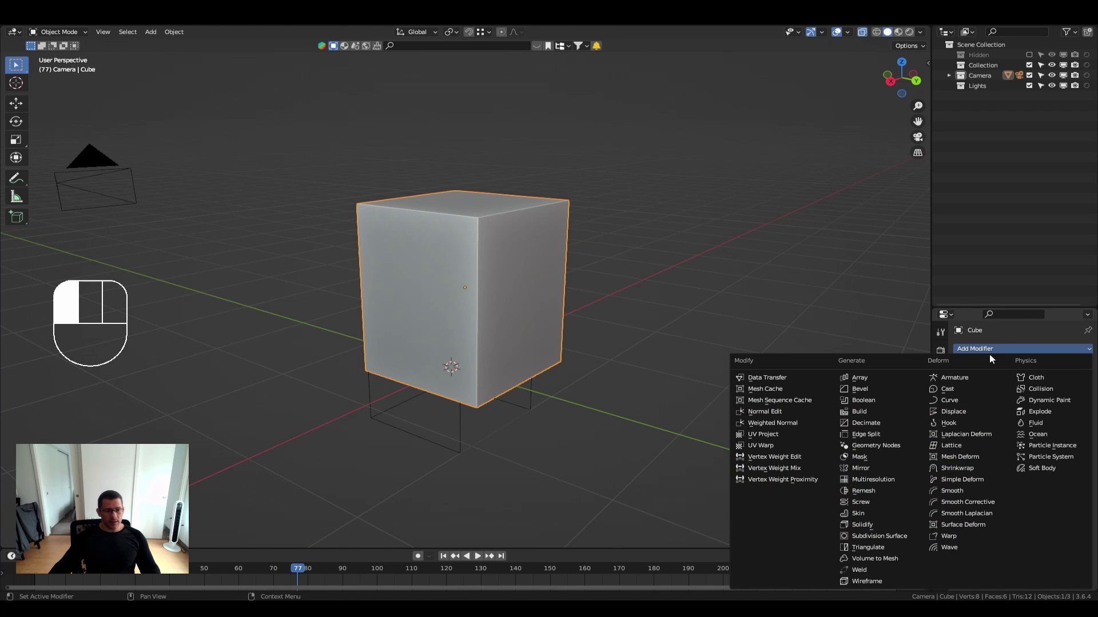
click(955, 448)
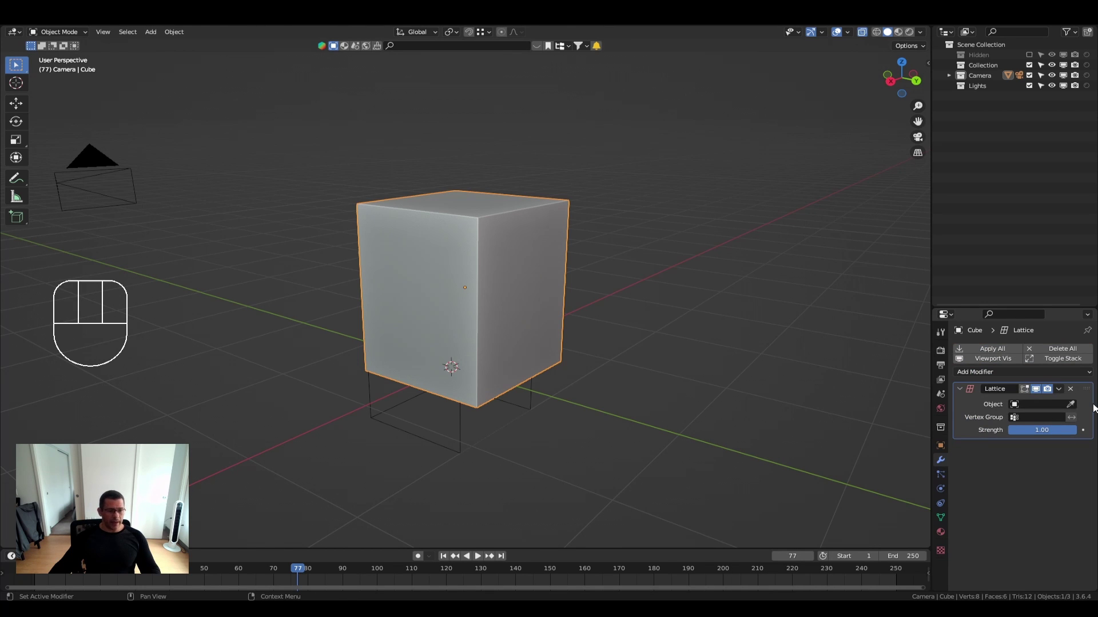
click(1070, 404)
click(531, 402)
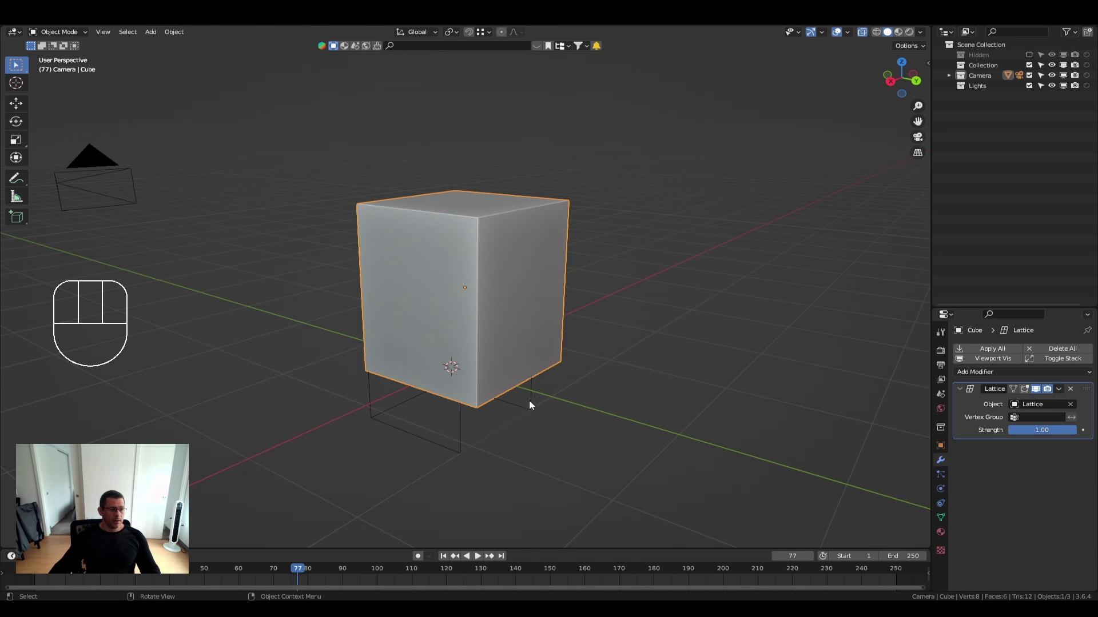
click(529, 402)
Snap the Lattice onto the cube using Snap > Selection to Active.
alt+middle_drag(461, 435, 515, 410)
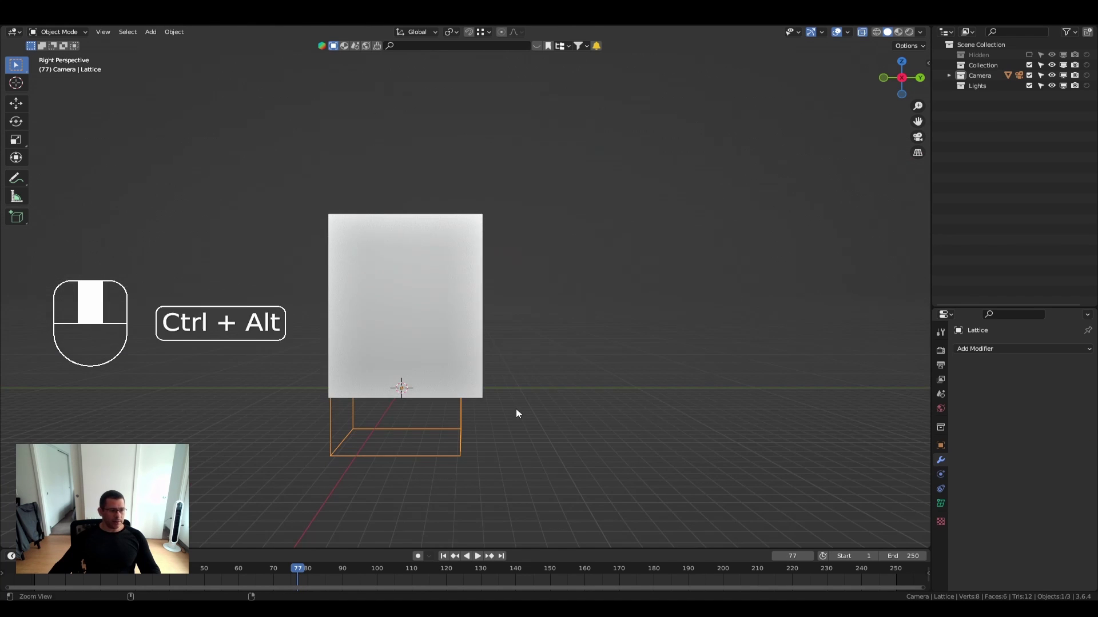
shift+click(457, 317)
right_click(457, 317)
mouse_move(457, 317)
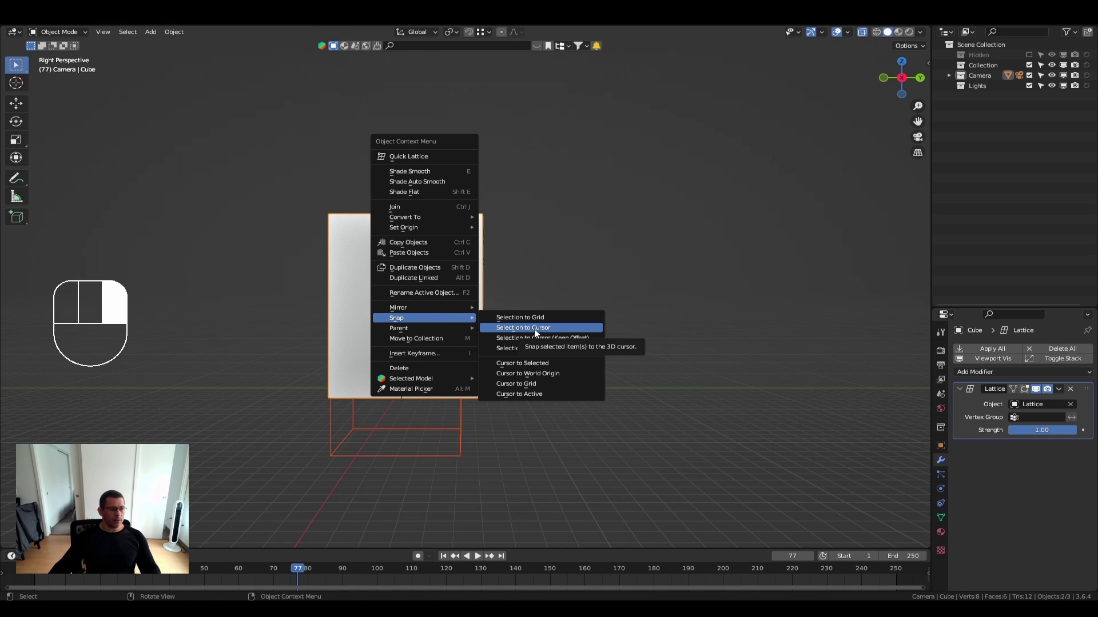
right_click(335, 301)
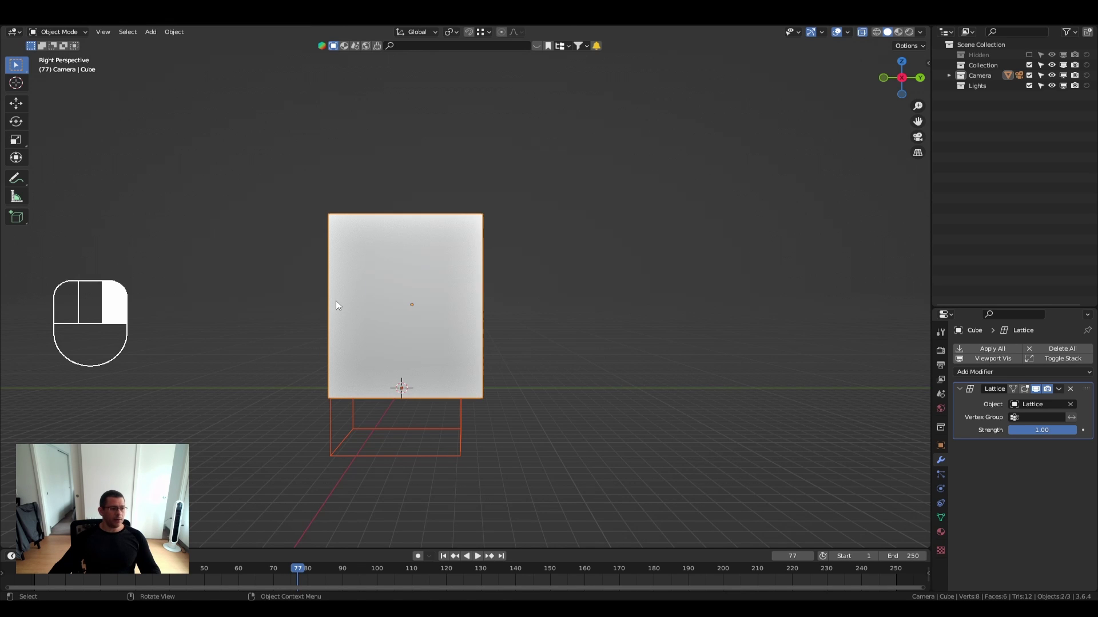
right_click(407, 337)
mouse_move(407, 333)
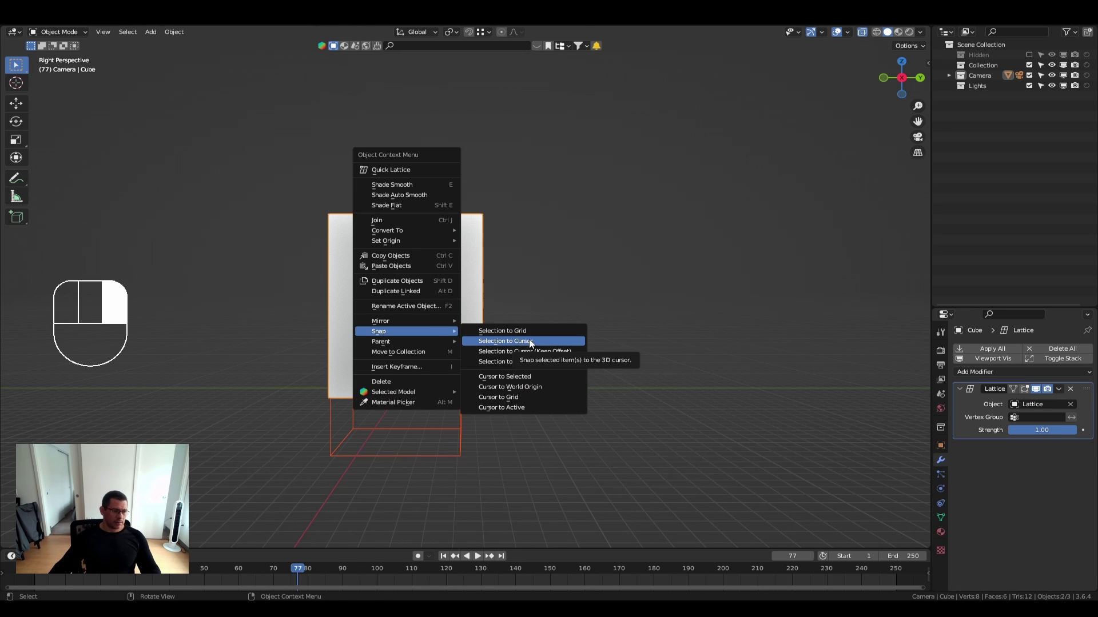
click(525, 363)
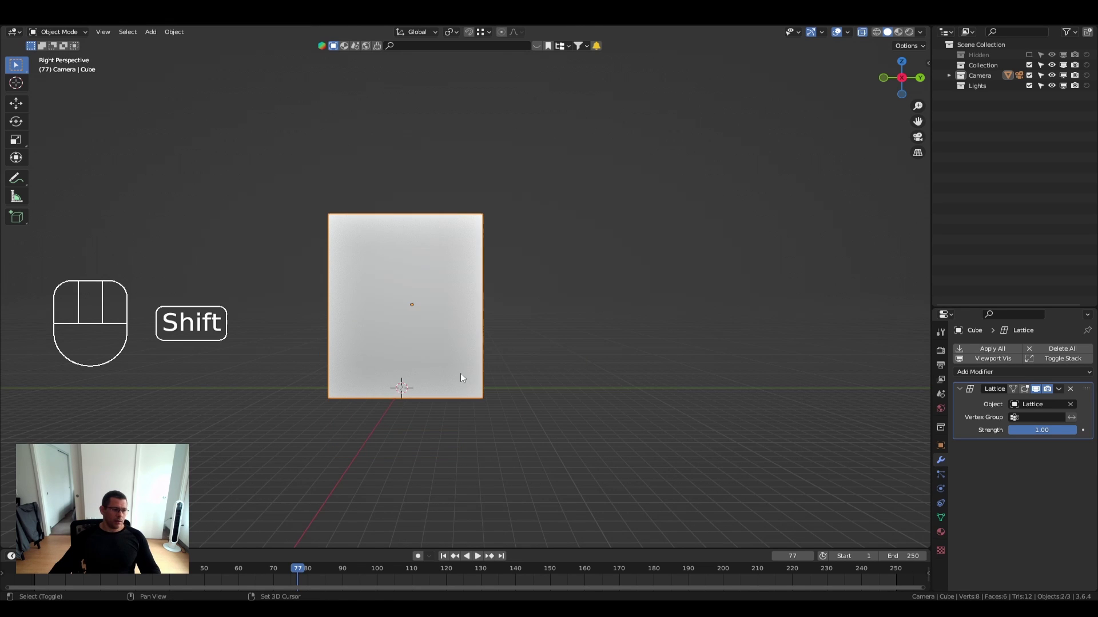
In a wireframe orthographic side view, scale the lattice to the cube's width, height and Y depth.
key(shift+z)
click(460, 359)
key(KP_5)
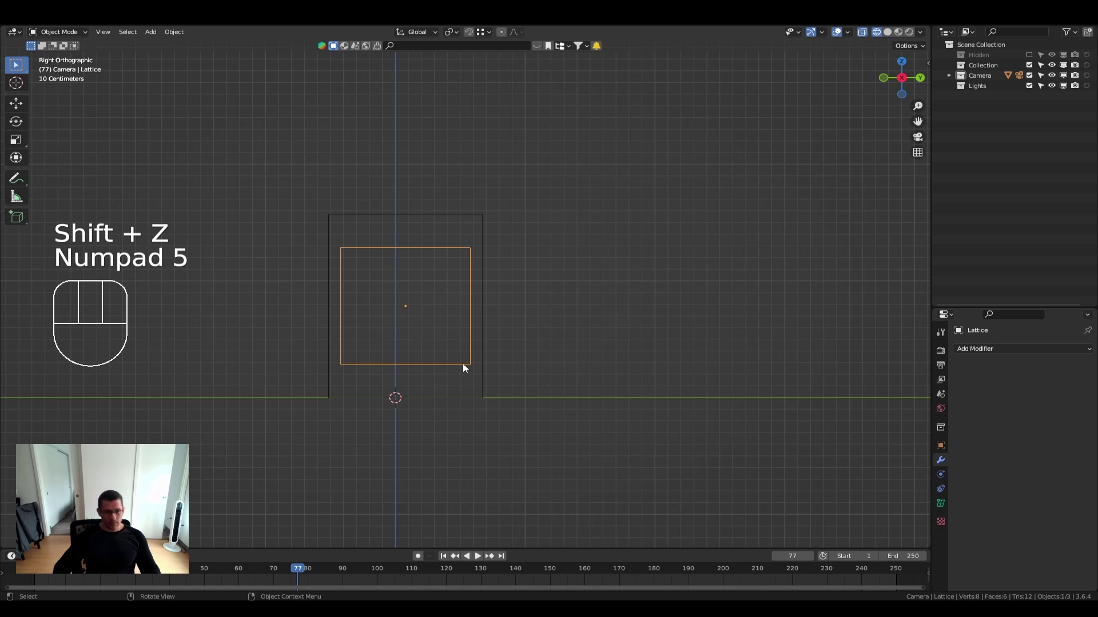
key(s)
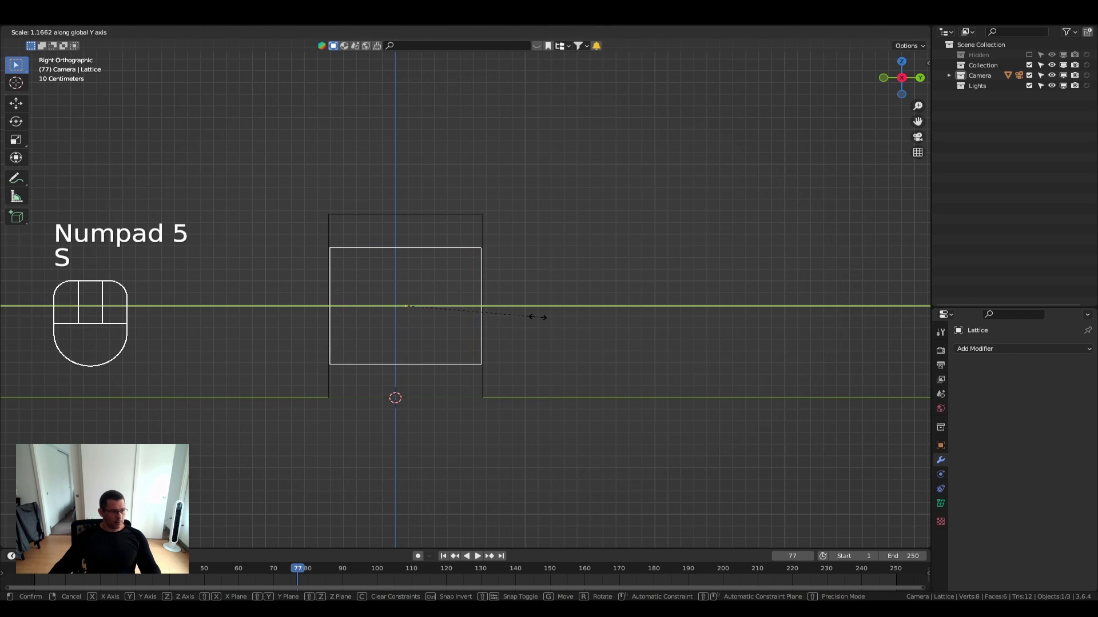
click(491, 197)
key(s)
key(z)
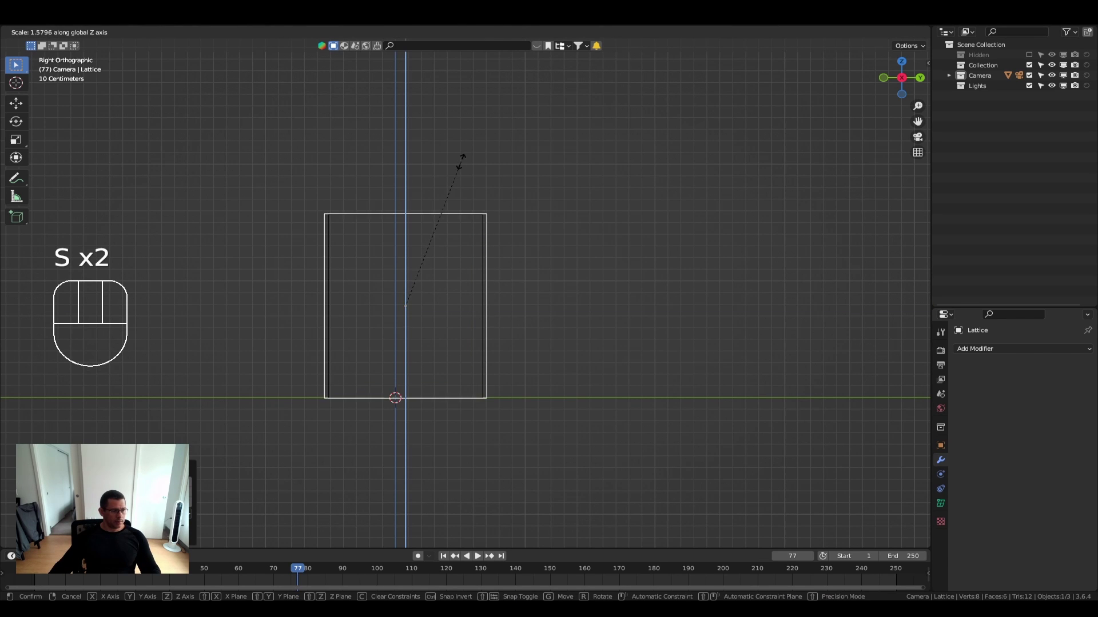
click(466, 159)
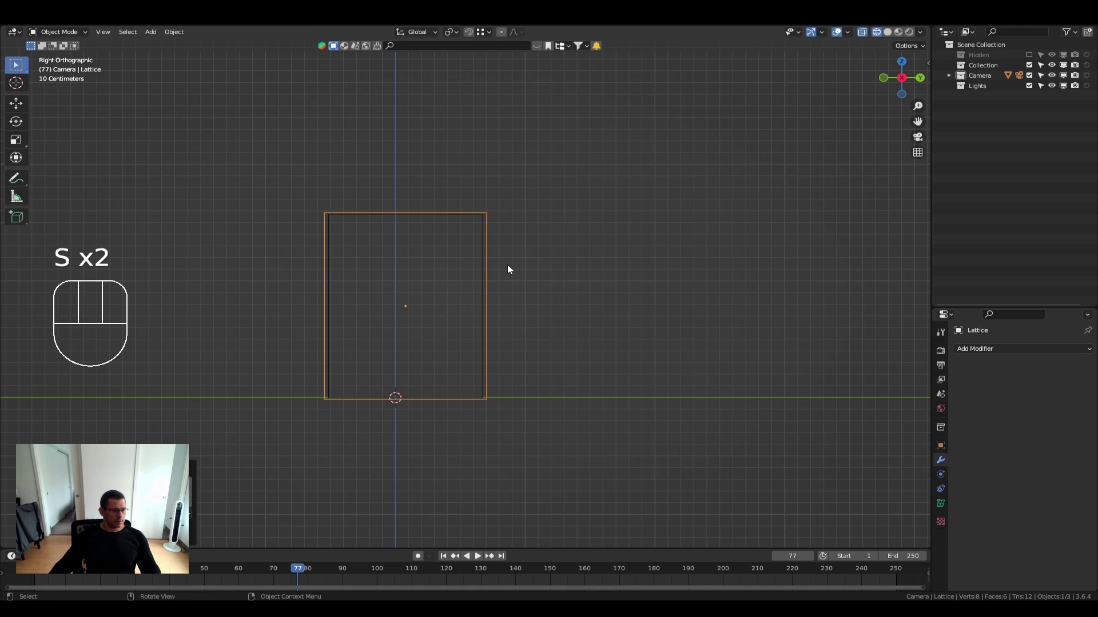
key(s)
key(y)
click(502, 282)
Scale the lattice along X to match the cube, then return to solid shading.
middle_drag(501, 283, 400, 286)
key(s)
key(x)
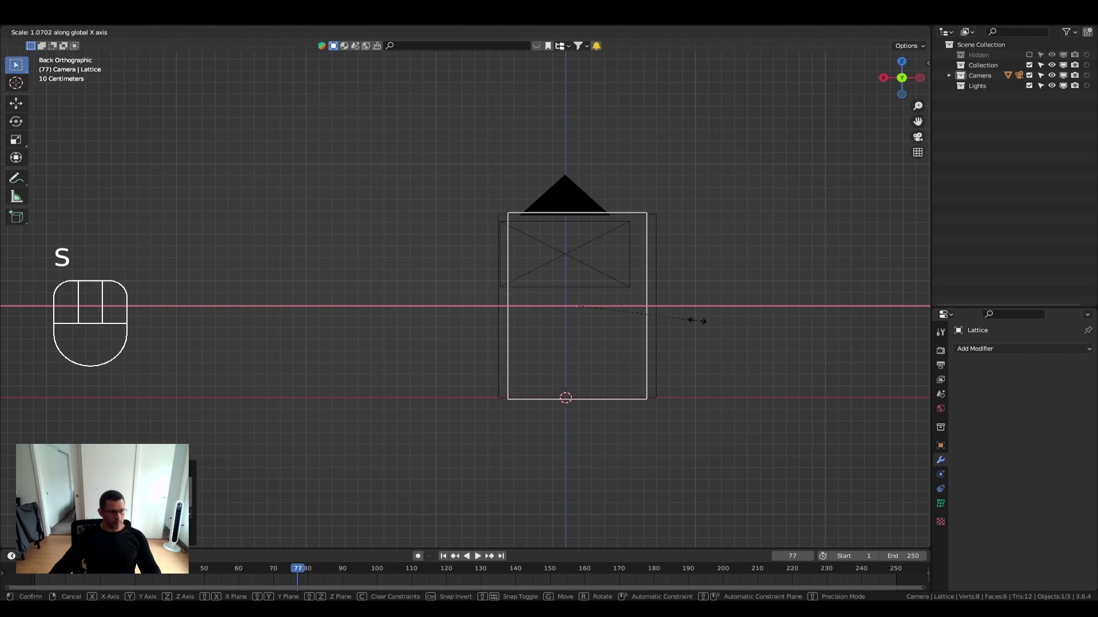
click(710, 325)
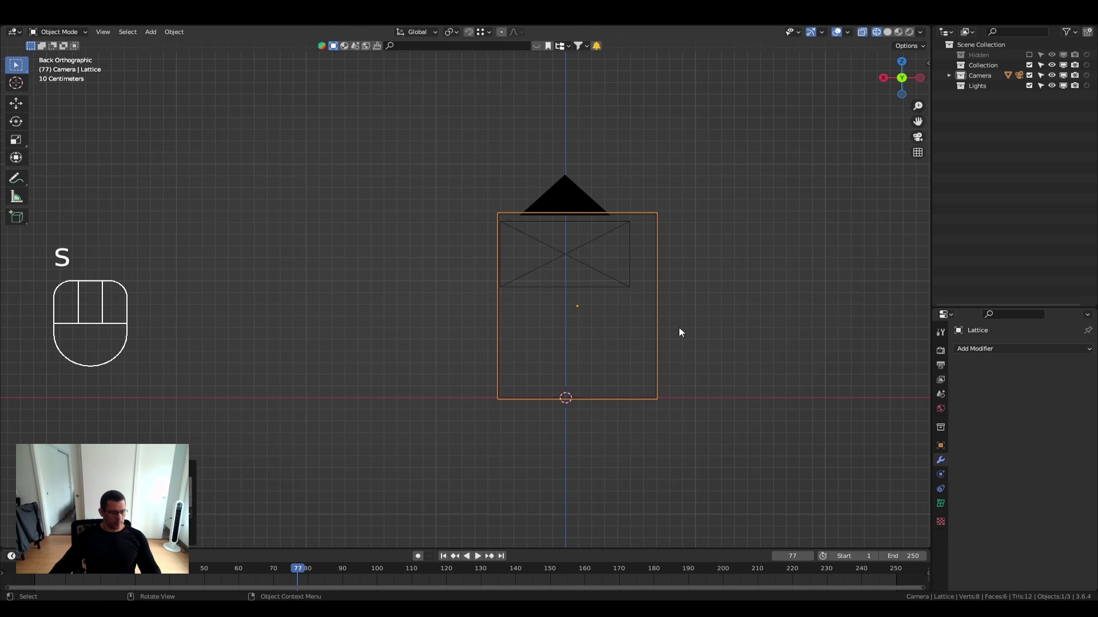
key(shift+z)
mouse_move(594, 335)
middle_down()
mouse_move(662, 362)
mouse_move(698, 345)
mouse_move(625, 314)
mouse_move(556, 259)
middle_up()
scroll(618, 297, up, 2)
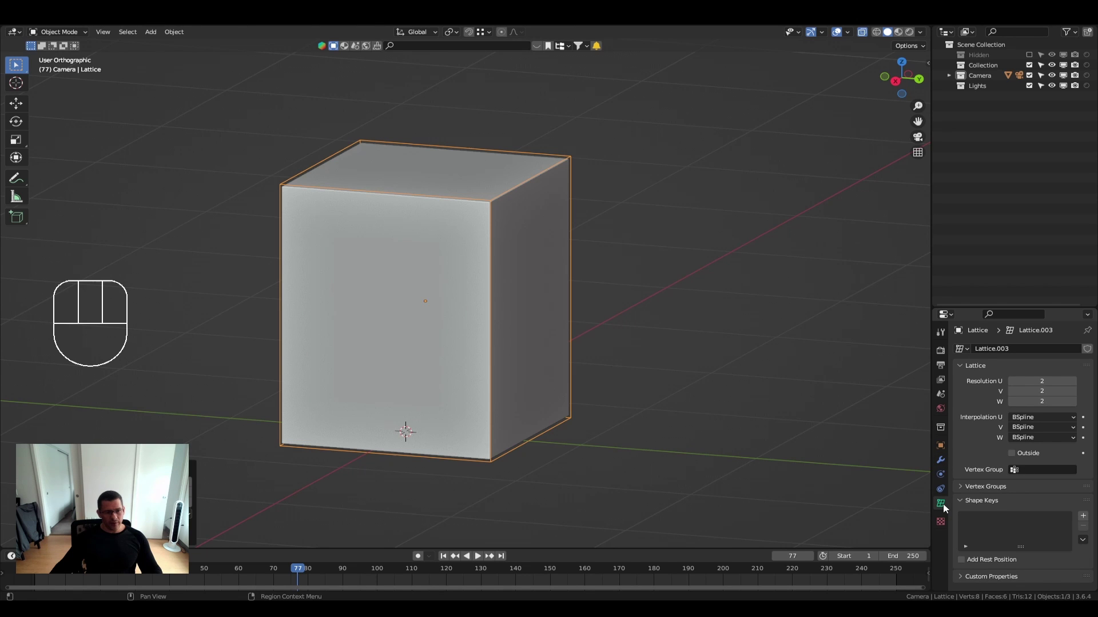
Set the lattice's Resolution U, V and W to 4.
click(1072, 391)
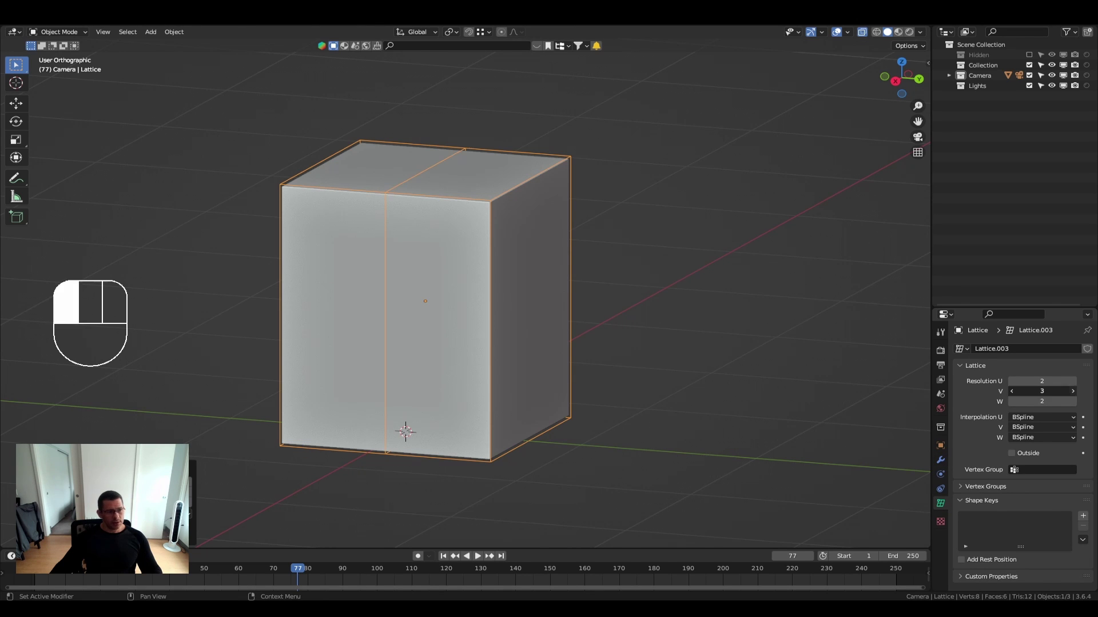
click(1073, 391)
click(1073, 381)
click(1073, 381)
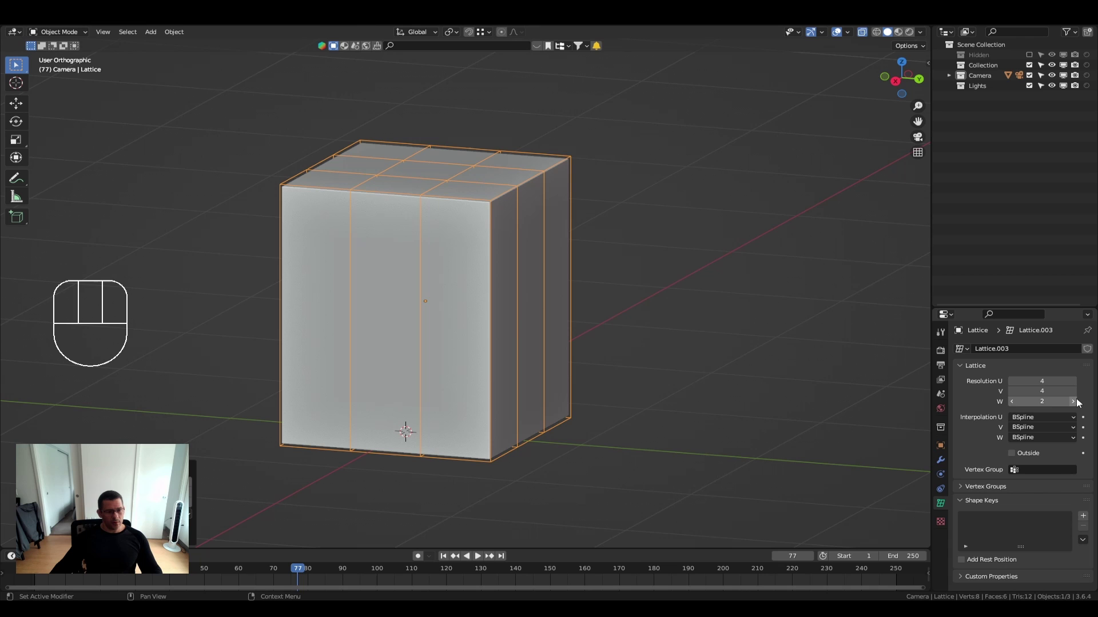
click(1073, 401)
click(1073, 402)
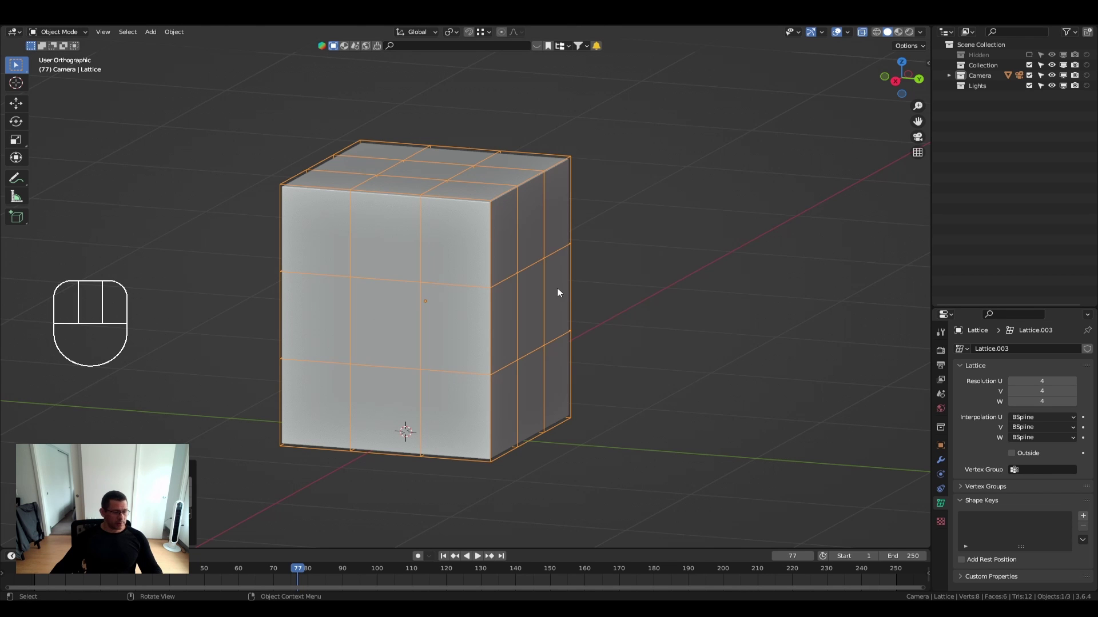
middle_drag(487, 283, 475, 282)
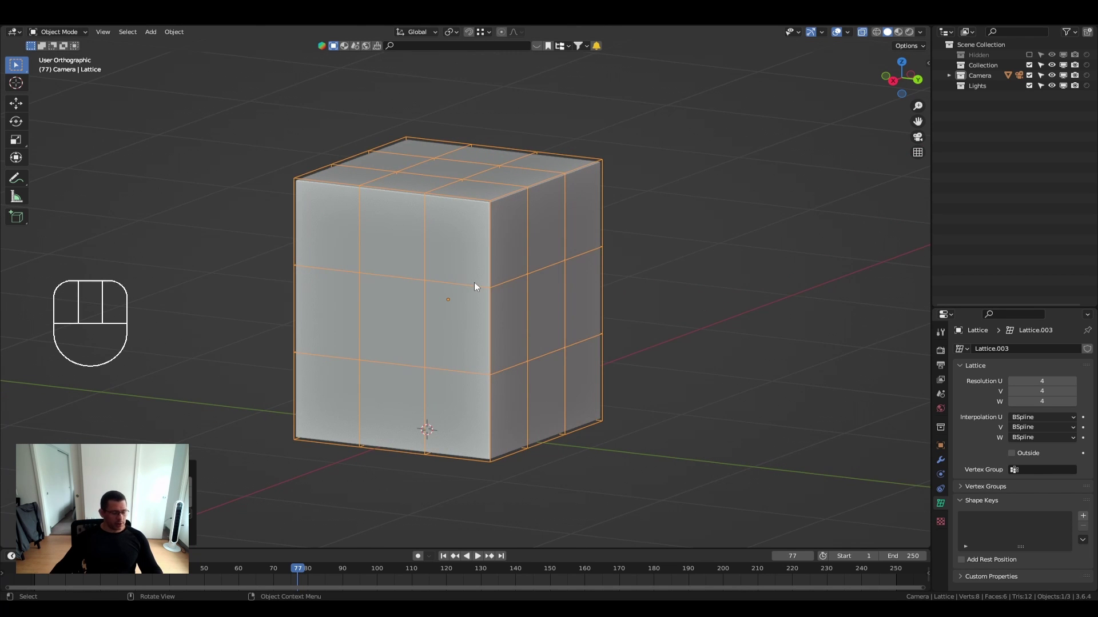
Test-move a corner lattice point in Edit Mode, cancel it, and reselect the cube.
key(Tab)
click(602, 160)
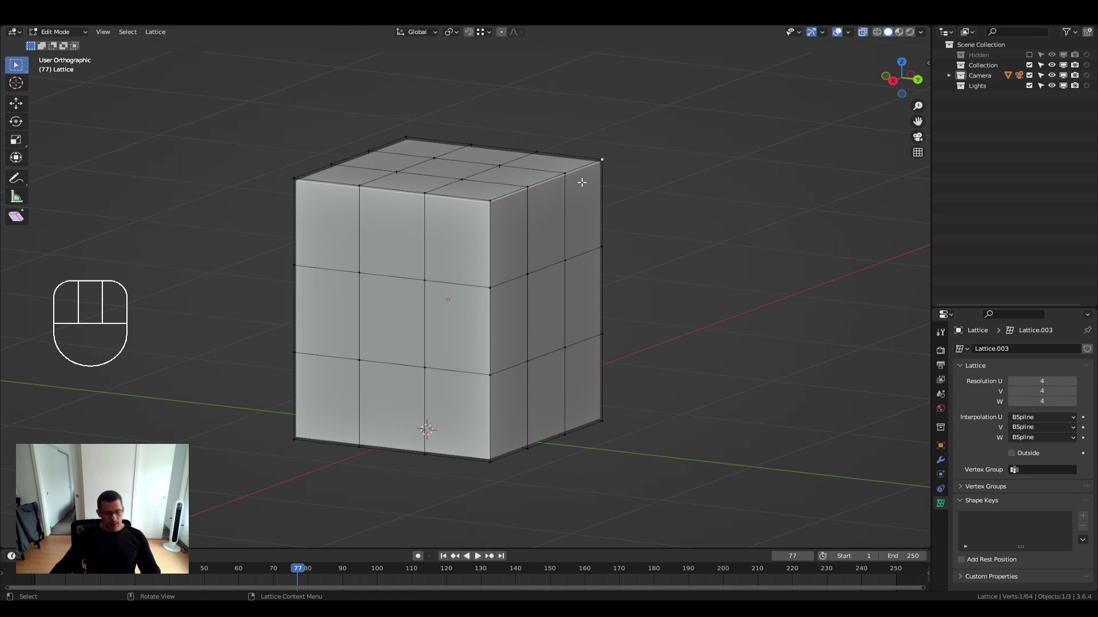
key(g)
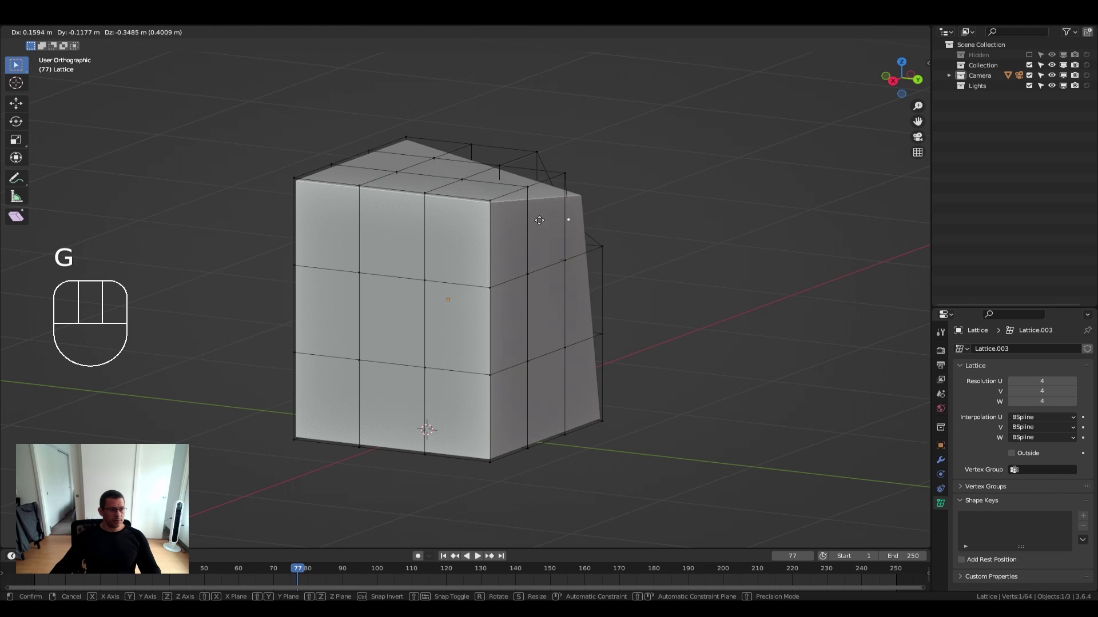
right_click(593, 153)
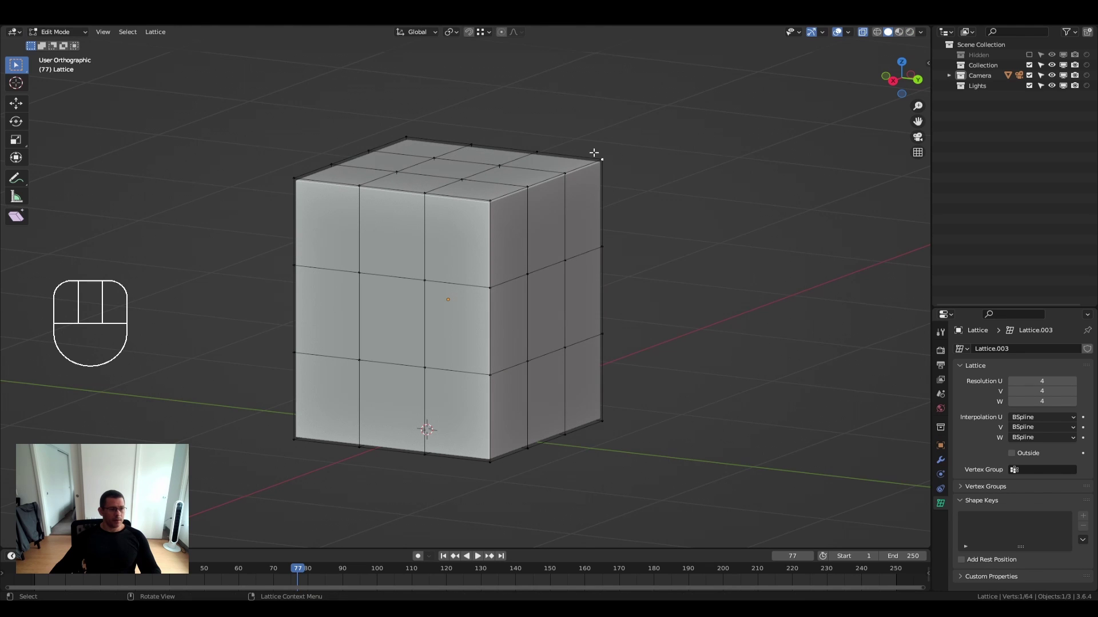
key(Tab)
click(586, 183)
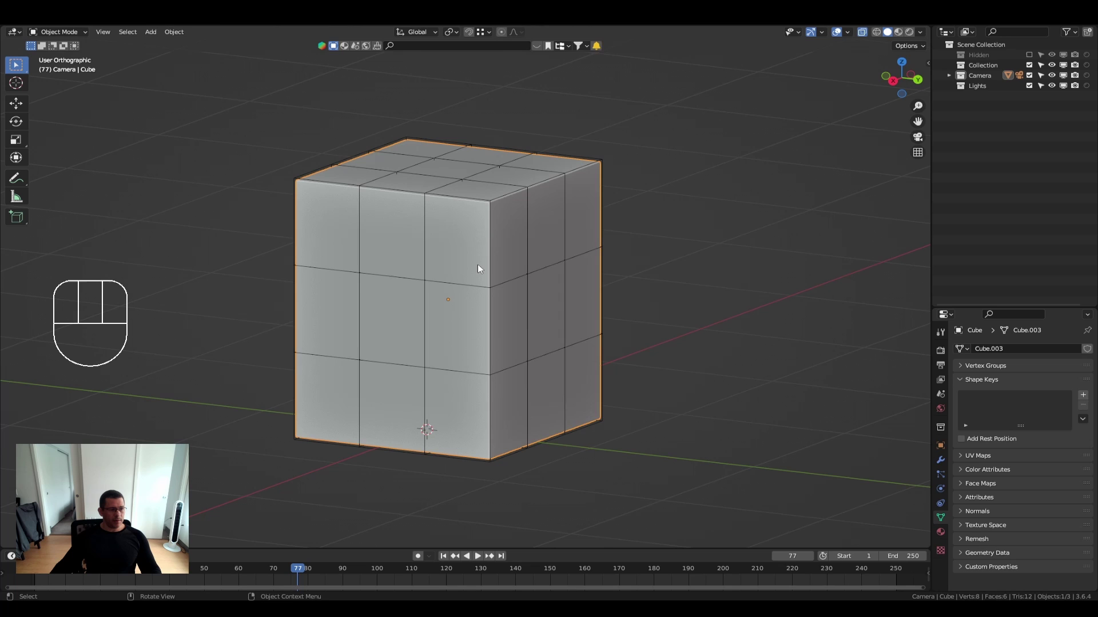
In the cube's Edit Mode, add two sets of three vertical loop cuts.
key(Tab)
middle_drag(413, 450, 443, 153)
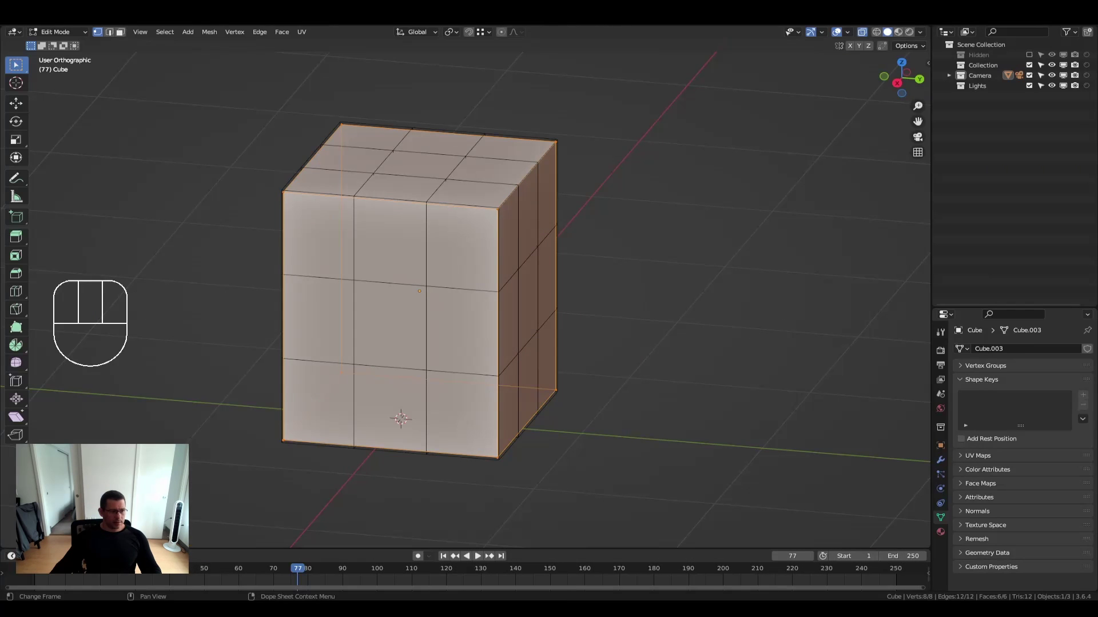
key(ctrl+r)
scroll(421, 448, up, 2)
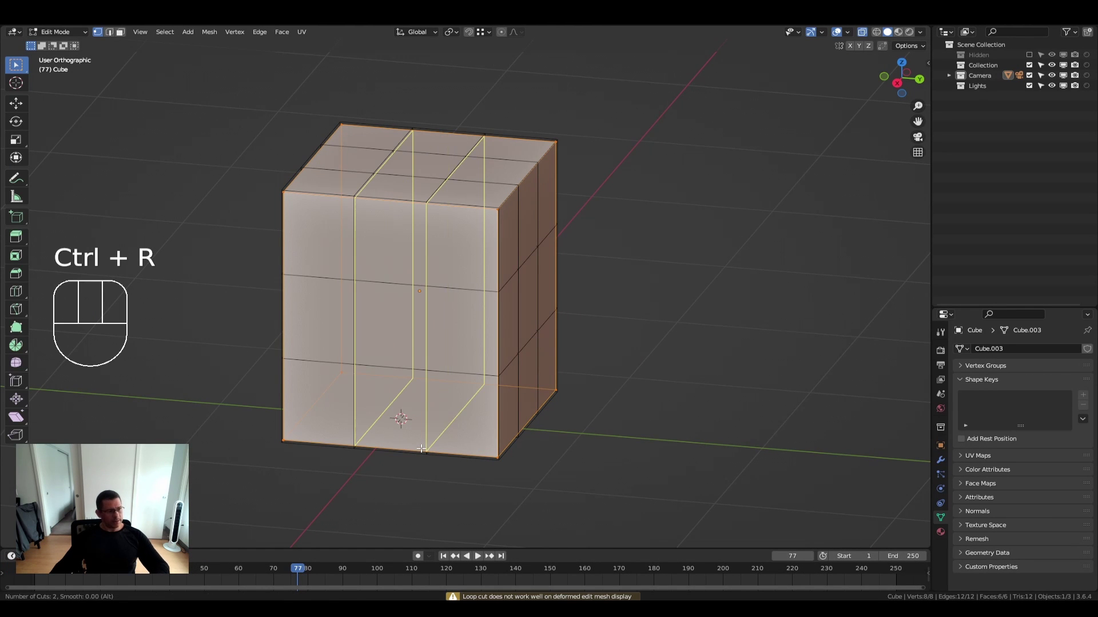
click(422, 448)
right_click(421, 448)
middle_drag(542, 374, 447, 398)
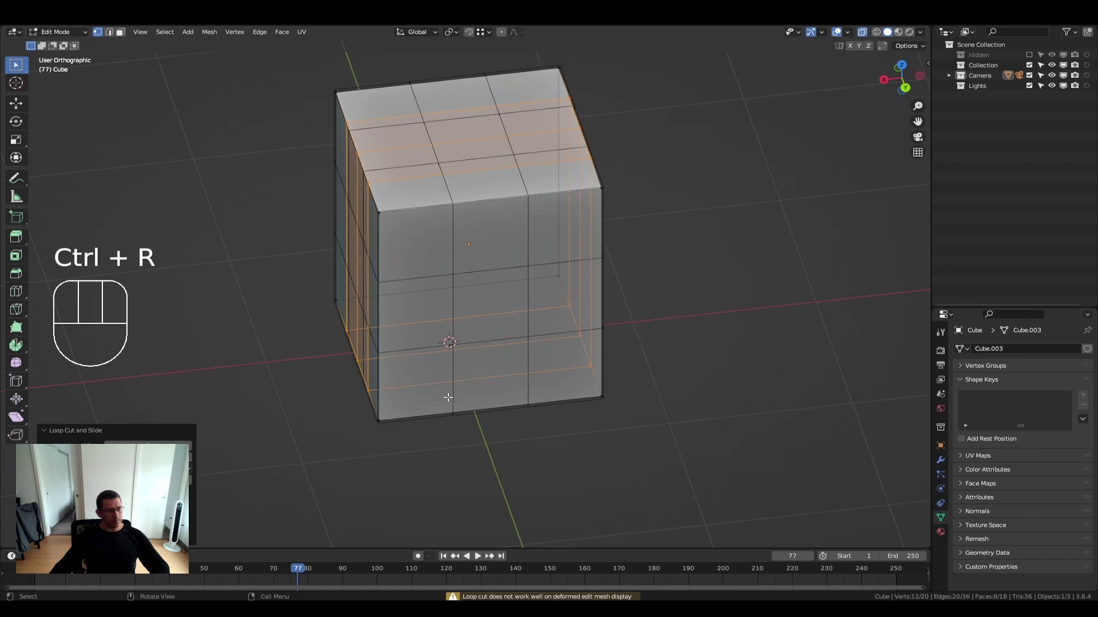
key(ctrl+r)
scroll(480, 407, up, 2)
click(483, 415)
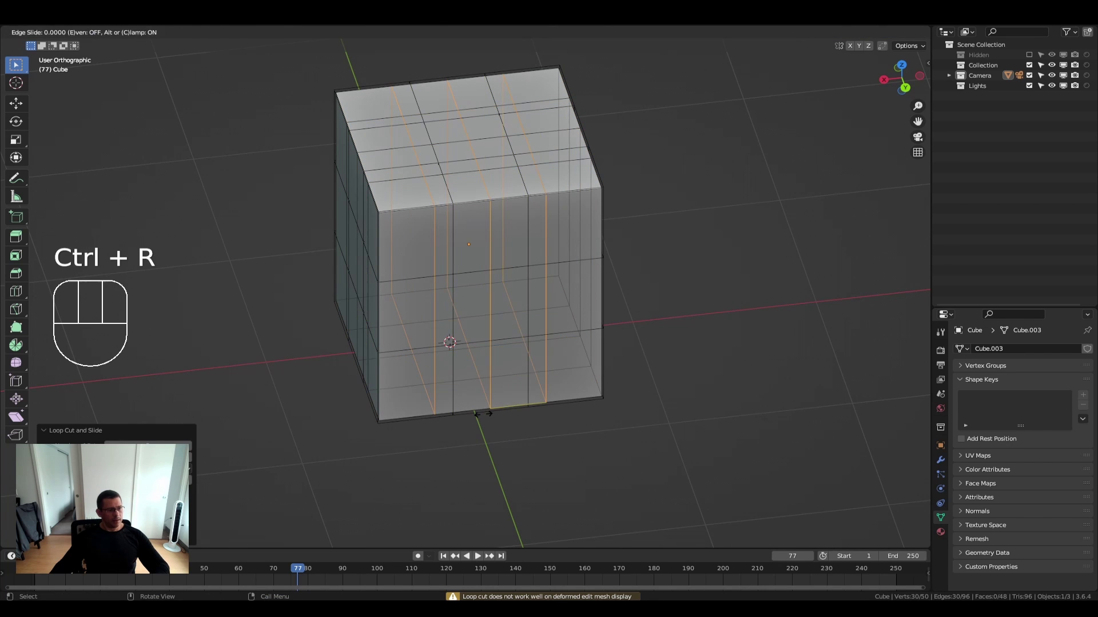
right_click(483, 414)
Add three horizontal loop cuts around the cube and return to Object Mode.
key(ctrl+r)
scroll(546, 281, up, 2)
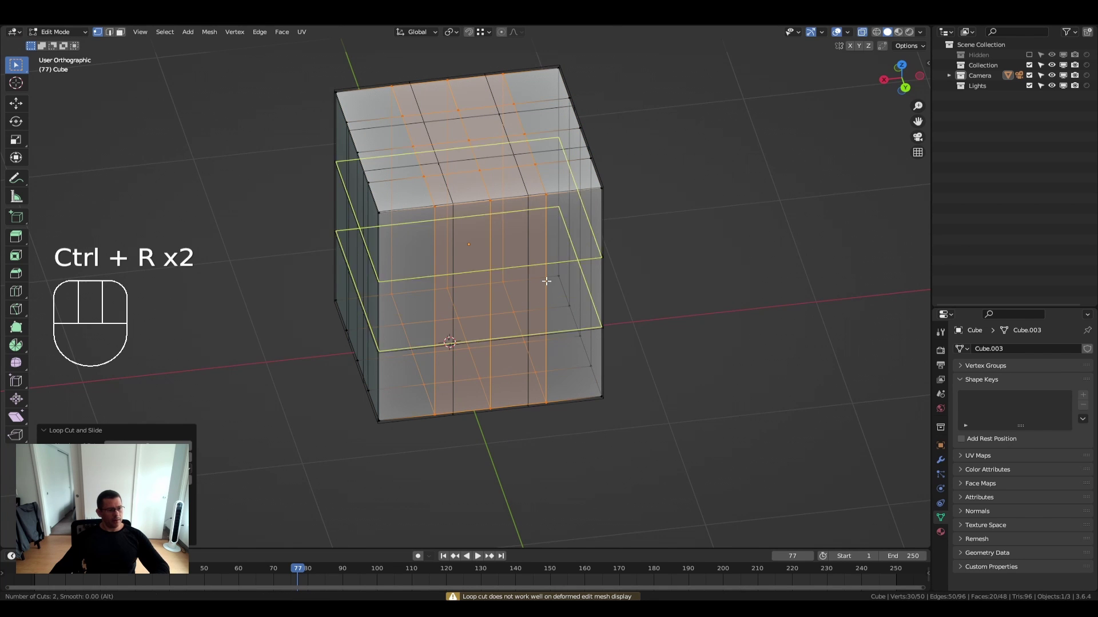
click(546, 281)
right_click(546, 281)
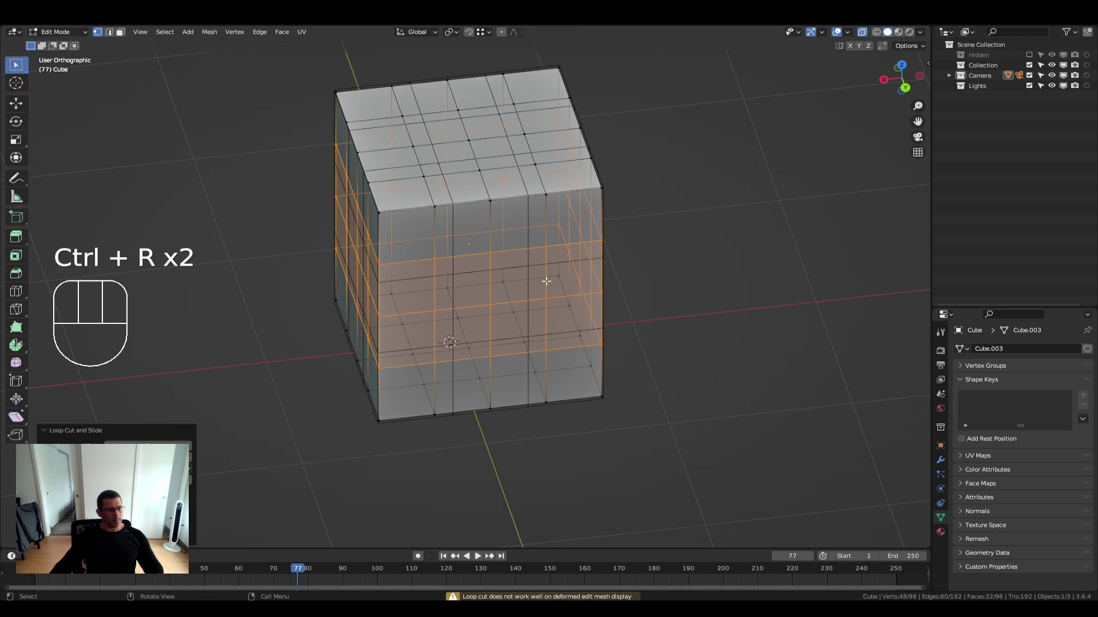
middle_drag(546, 281, 512, 413)
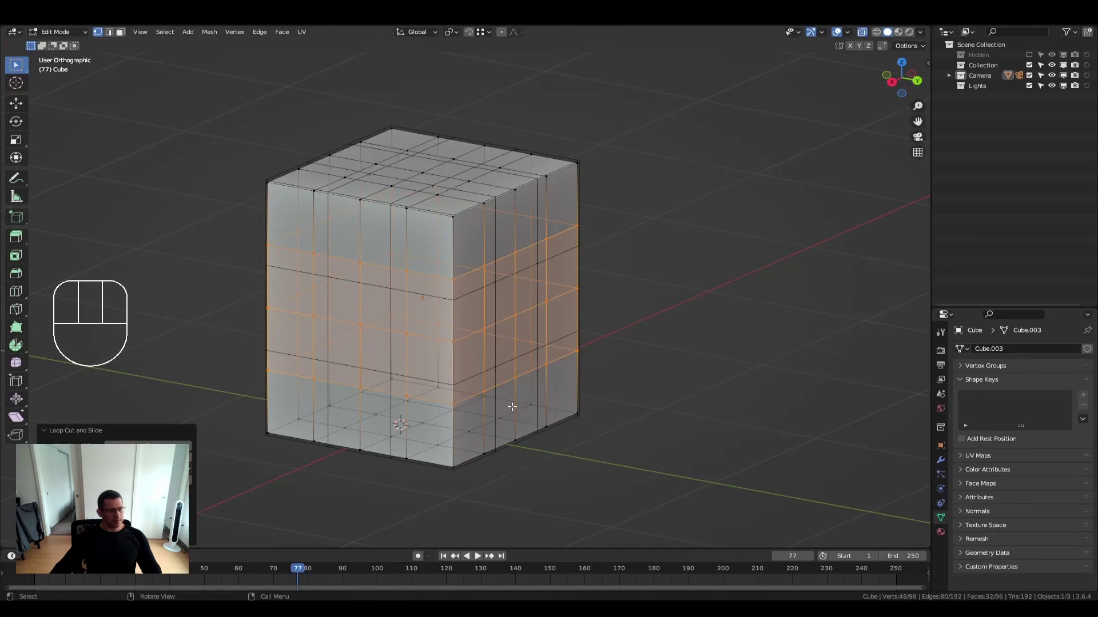
key(Tab)
In the lattice's Edit Mode, test-move the top-right corner point, then cancel.
click(582, 161)
key(Tab)
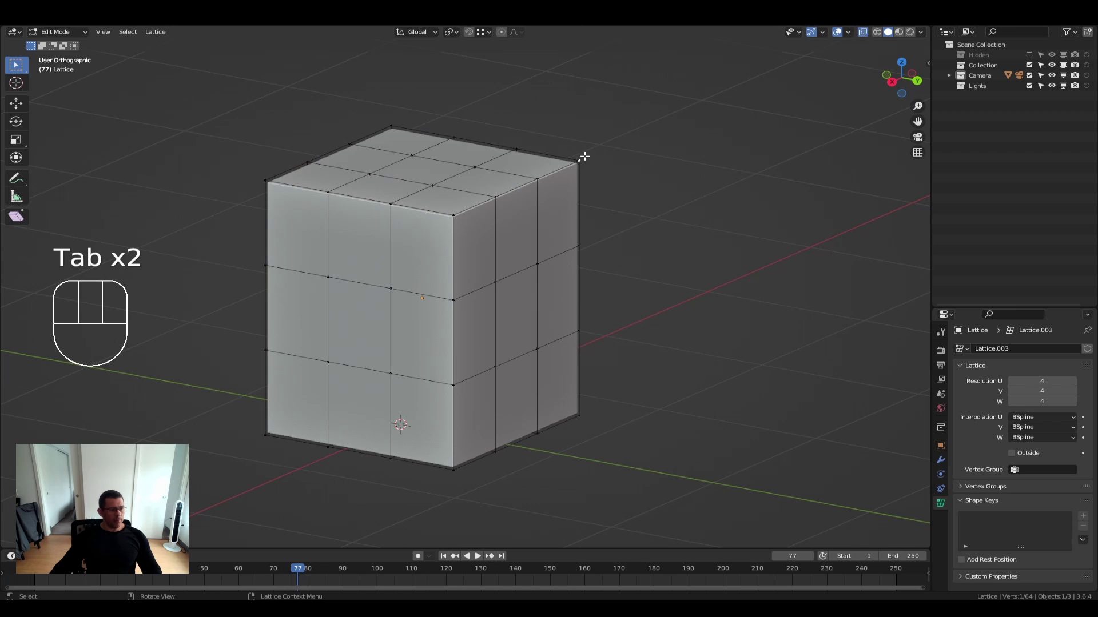
click(579, 162)
key(g)
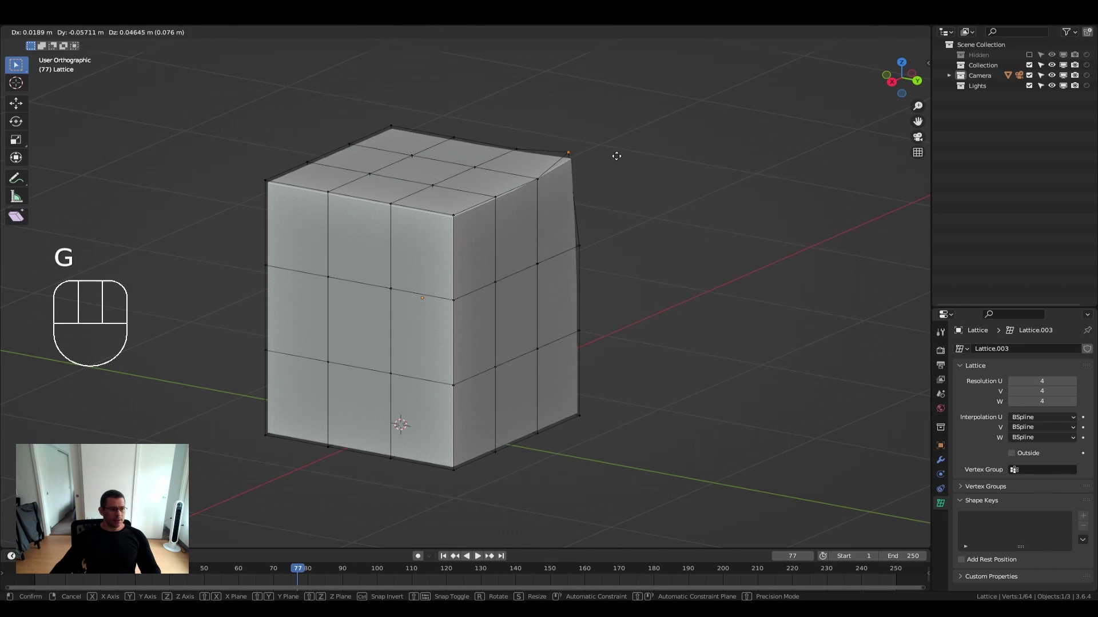
right_click(651, 144)
Test-bulge the cube with one, then two right-edge lattice points, cancelling each move.
click(604, 234)
key(g)
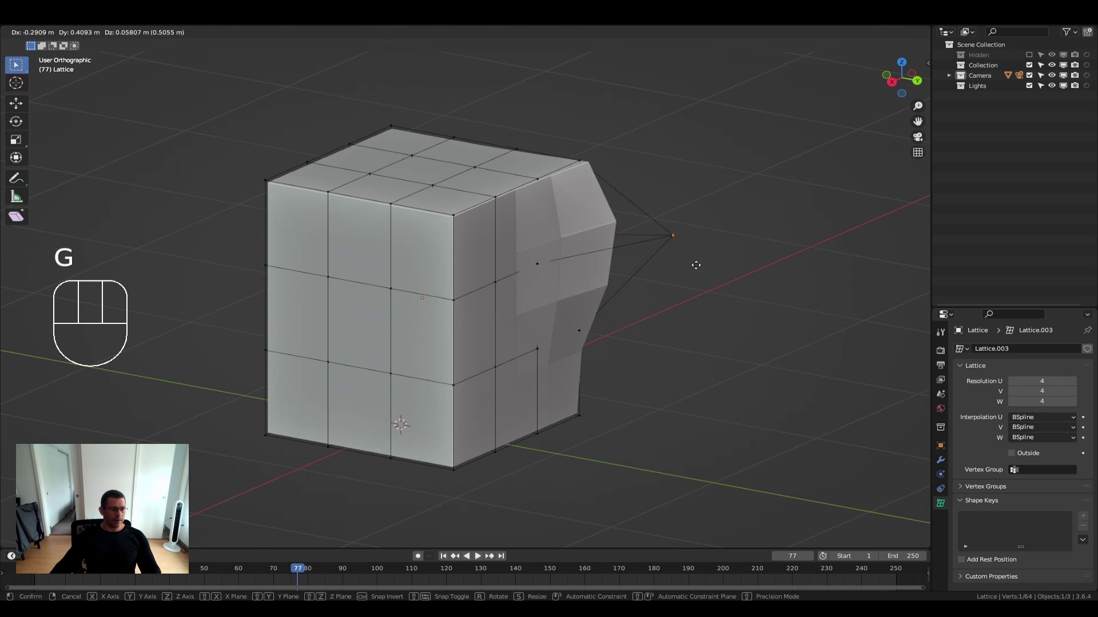
right_click(633, 276)
drag(617, 221, 573, 369)
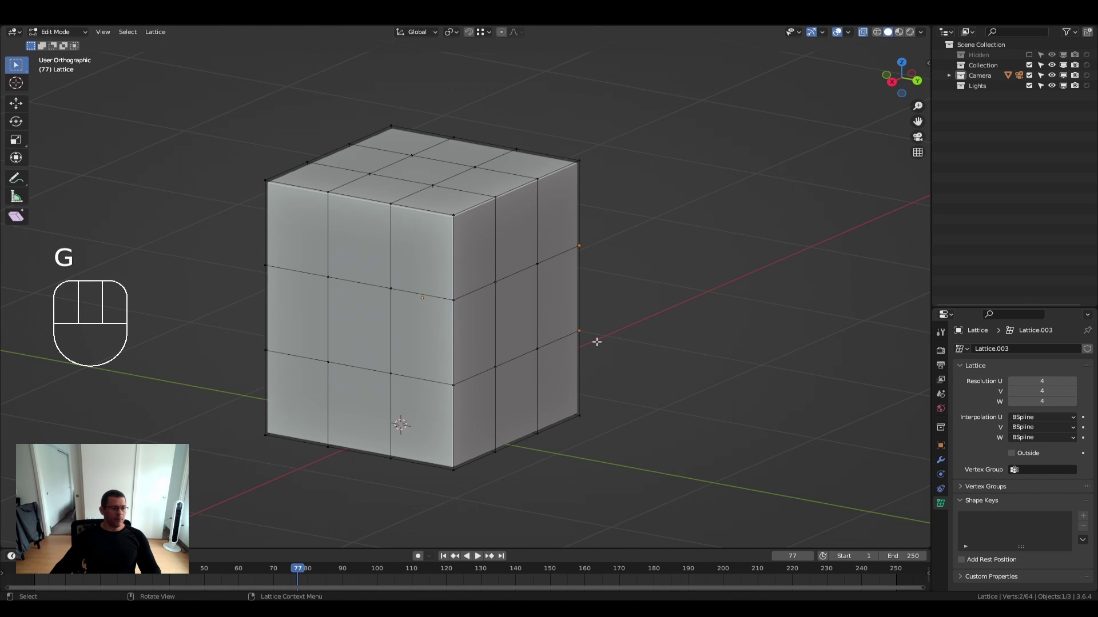
key(g)
right_click(732, 304)
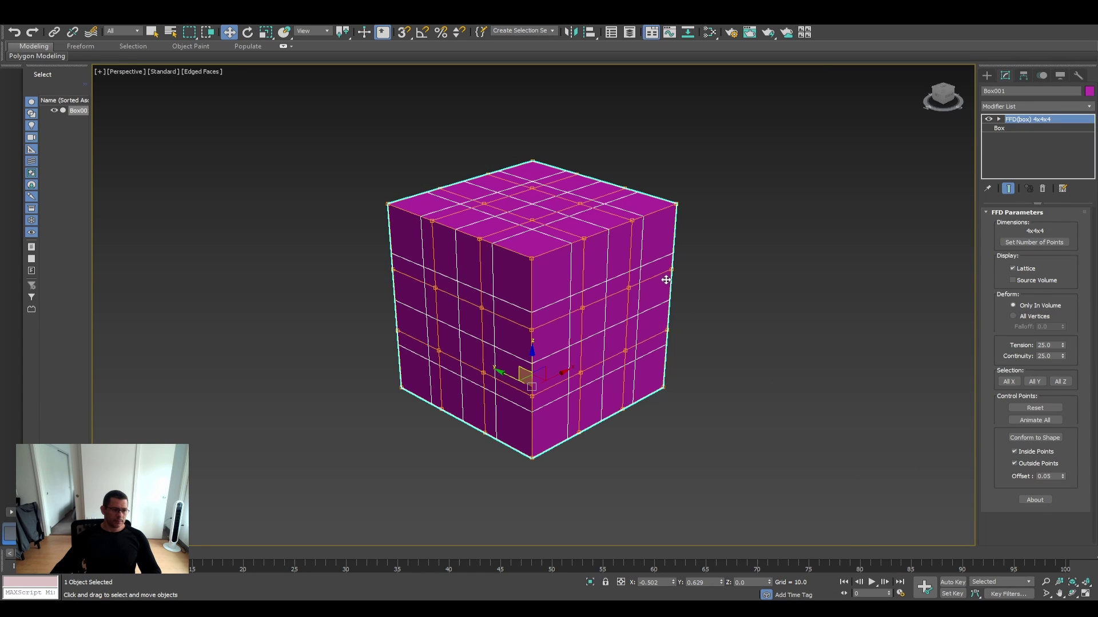
In the FFD 4x4x4 Control Points level, drag Box001's right-side points outward into a pointed bulge.
click(1000, 121)
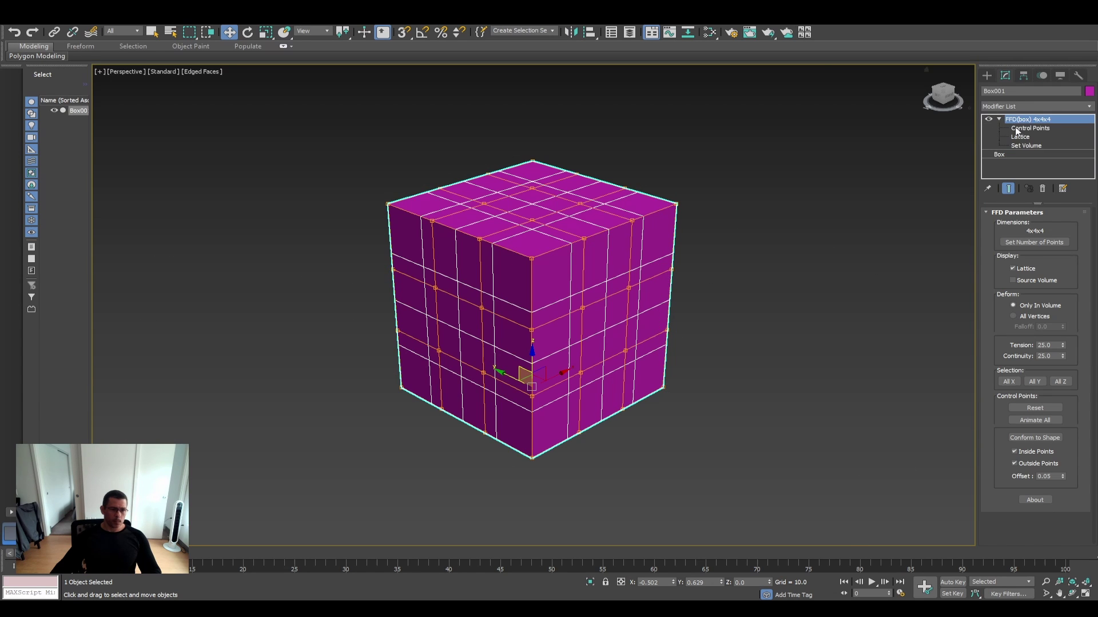
click(1029, 128)
click(671, 269)
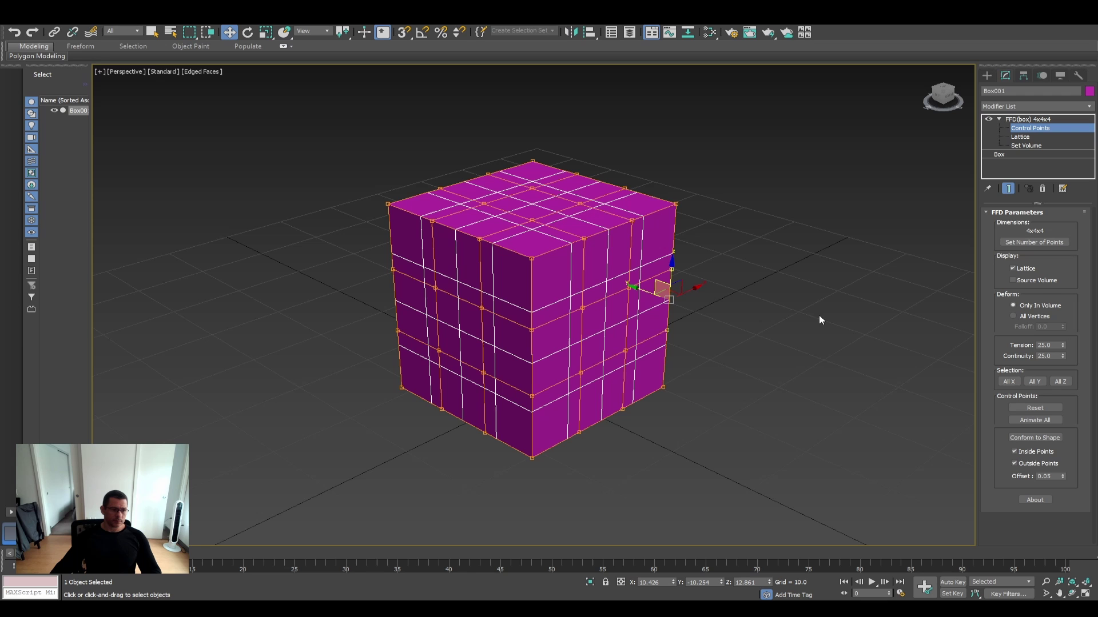
drag(662, 287, 697, 297)
scroll(684, 308, up, 3)
scroll(686, 294, down, 5)
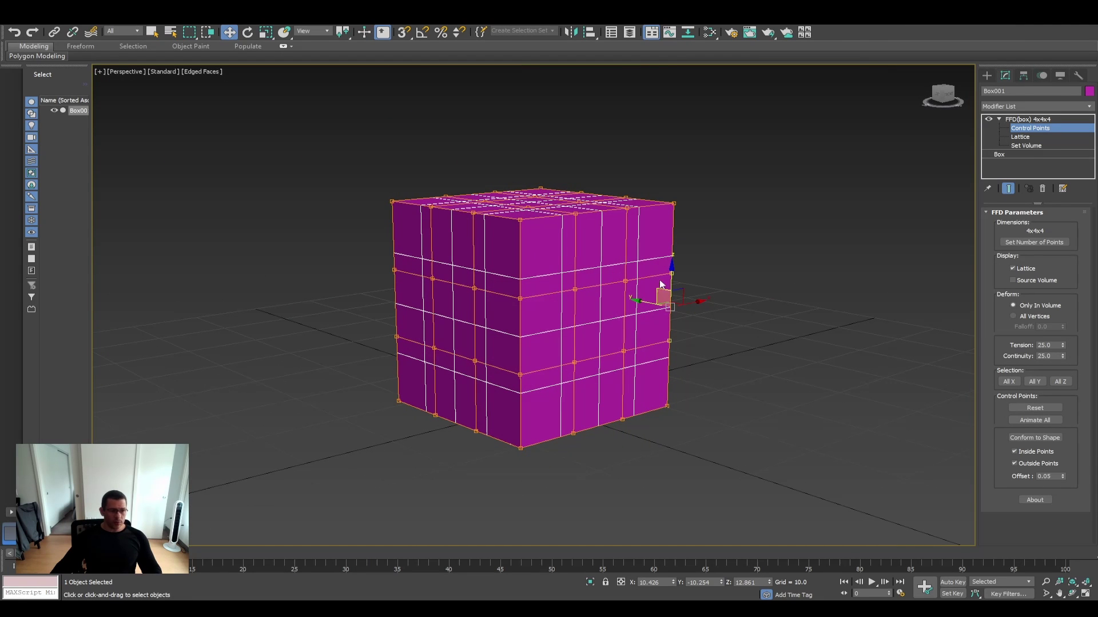
drag(662, 296, 776, 287)
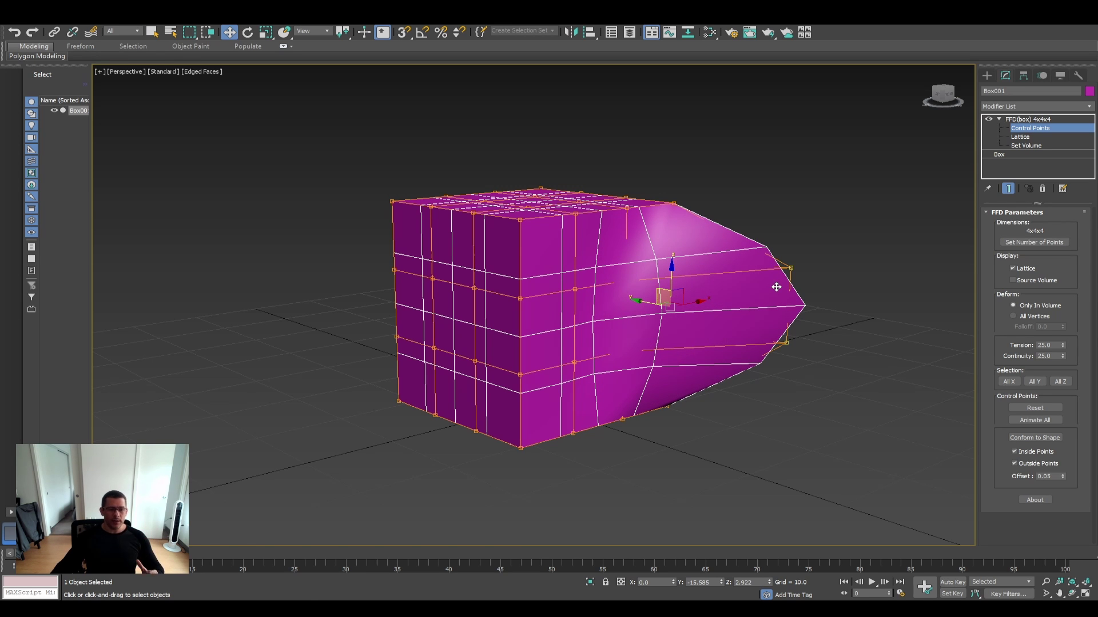
click(788, 304)
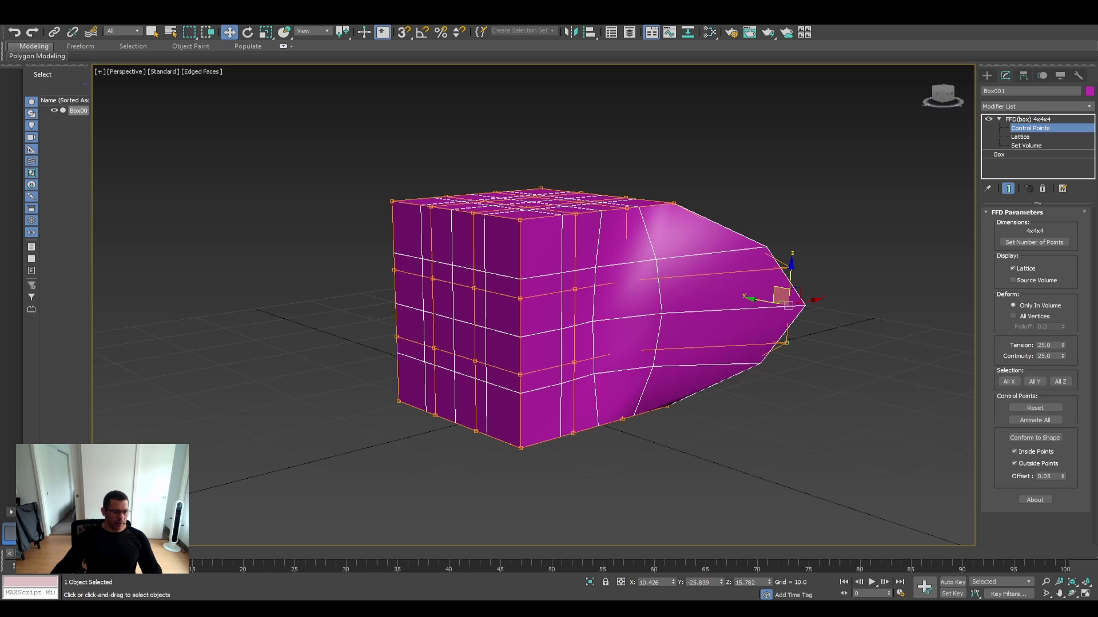
In Blender, orbit around the lattice and trial-move its points, then cancel the move.
click(404, 566)
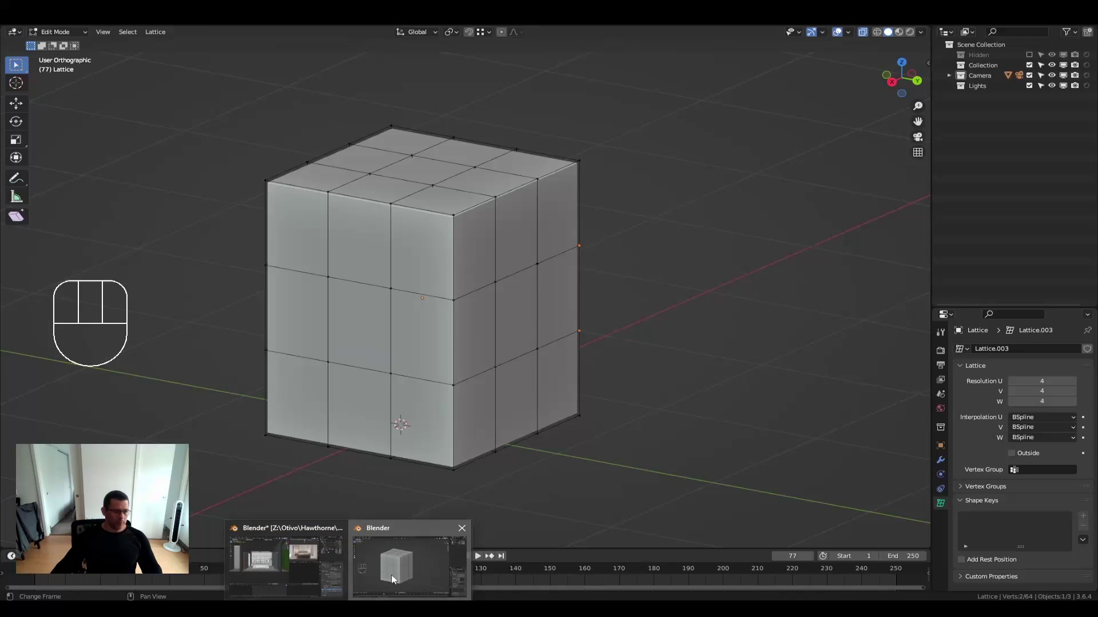
middle_drag(632, 311, 620, 299)
key(g)
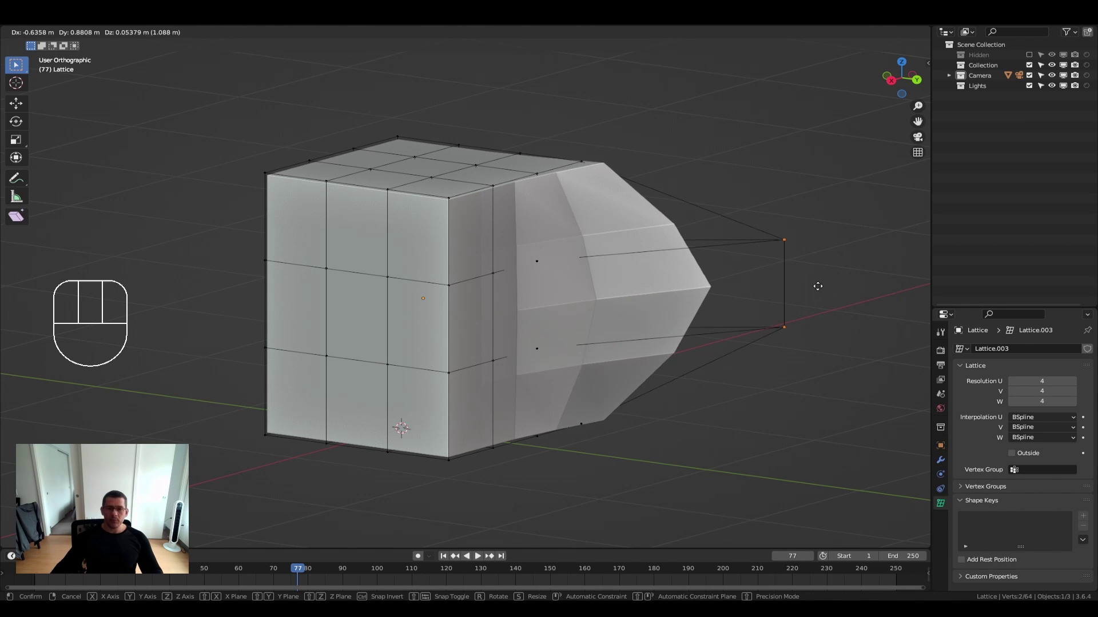
key(Escape)
Inspect the lattice's resolution and interpolation settings and the cube's Lattice modifier.
click(941, 460)
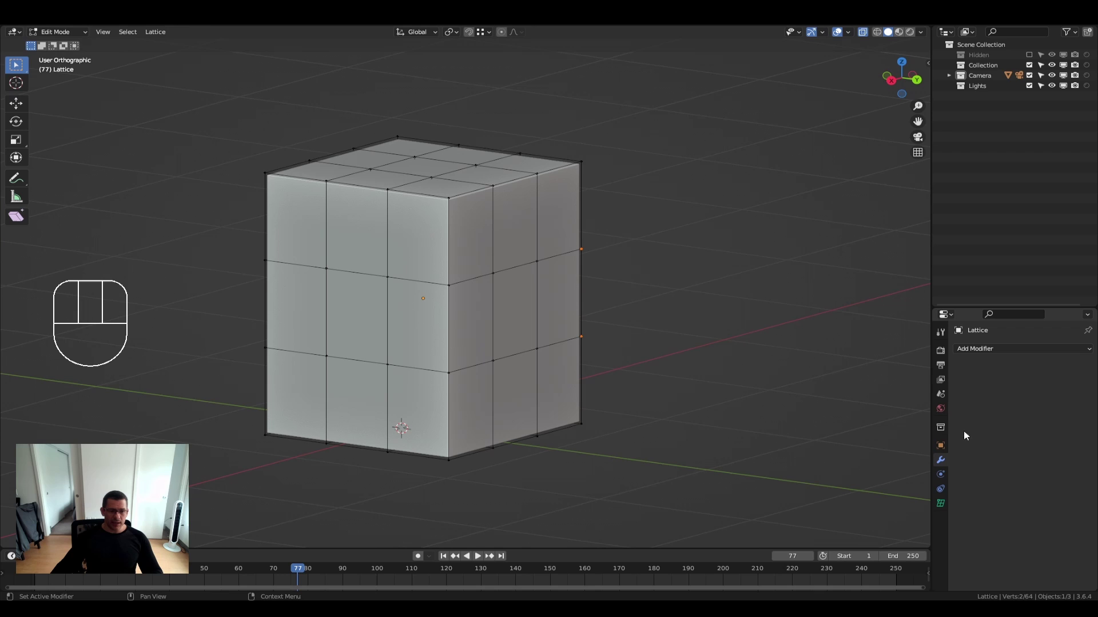
click(940, 504)
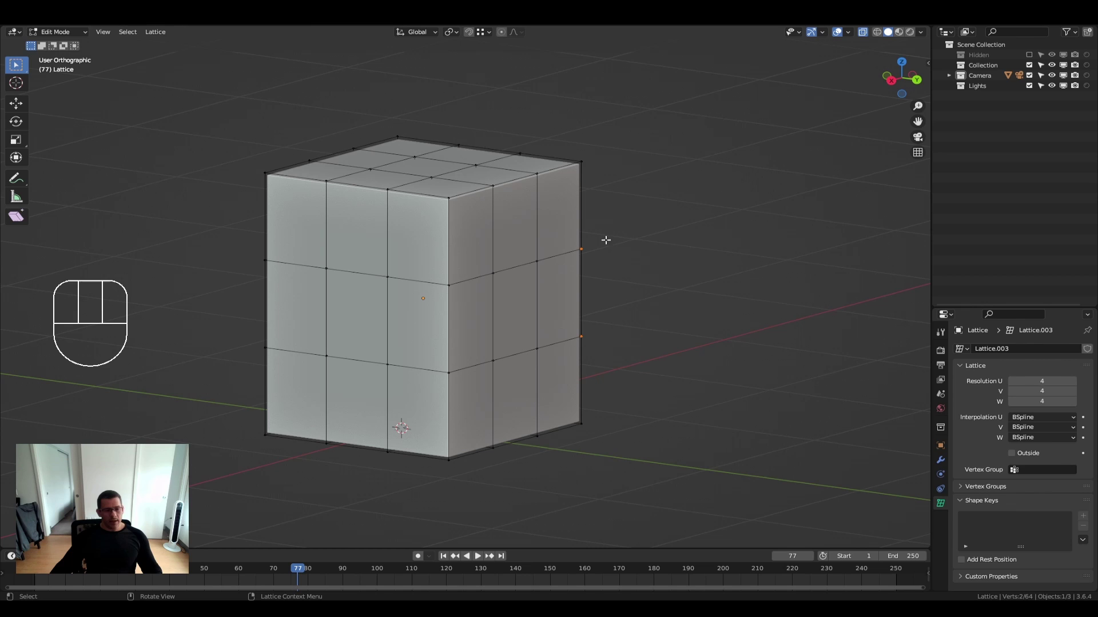
key(Tab)
click(524, 208)
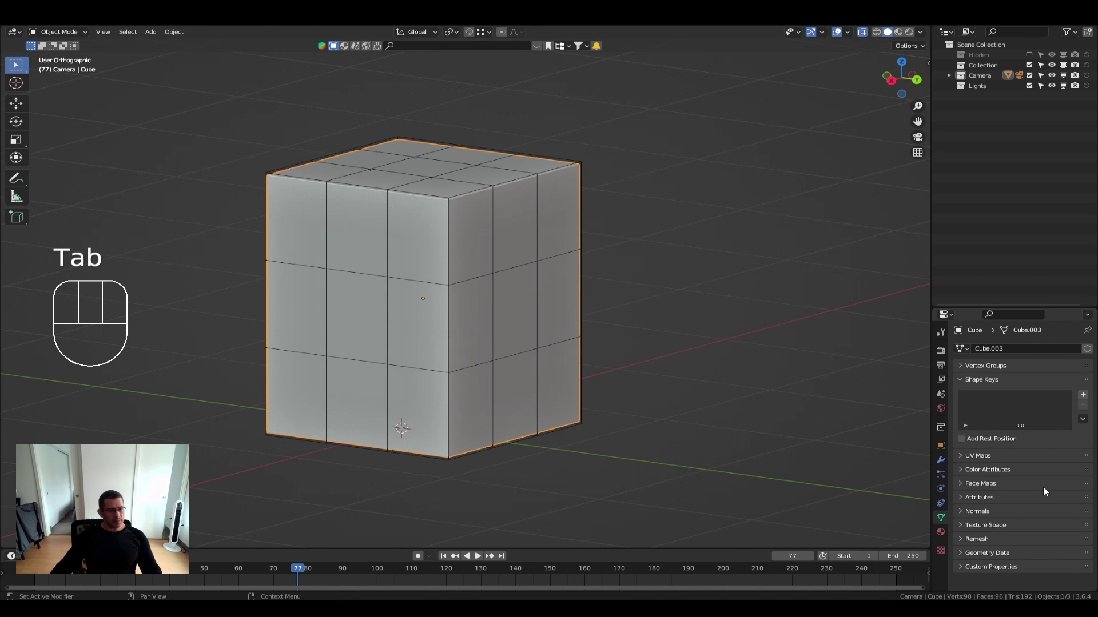
click(940, 461)
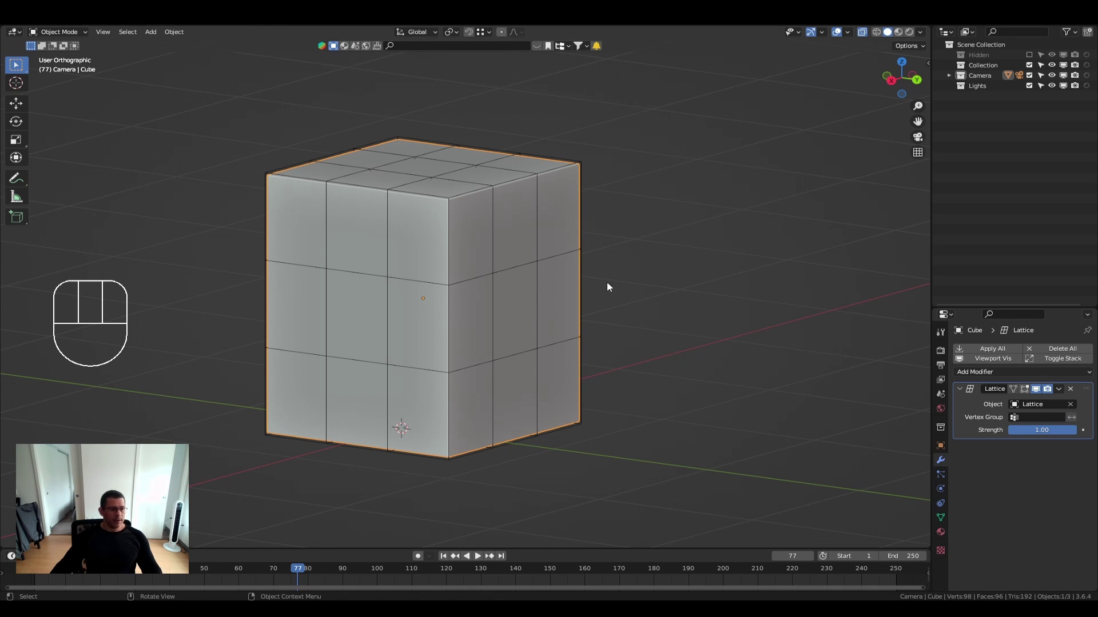
Pull the lattice's top corner point up and right into a spike, then return to 3ds Max.
click(554, 258)
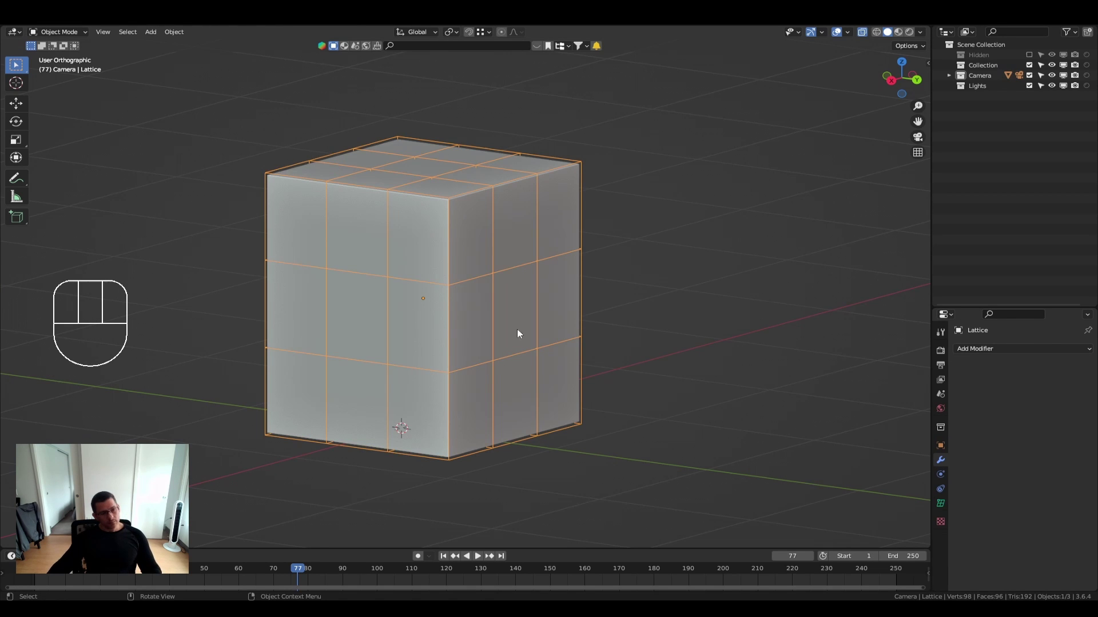
key(Tab)
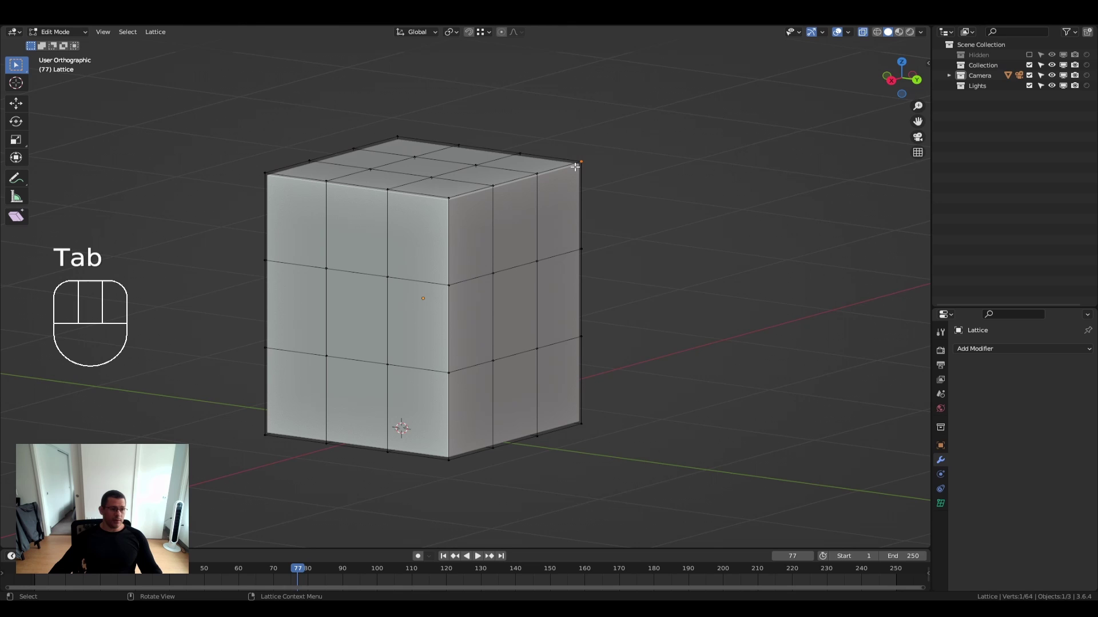
key(g)
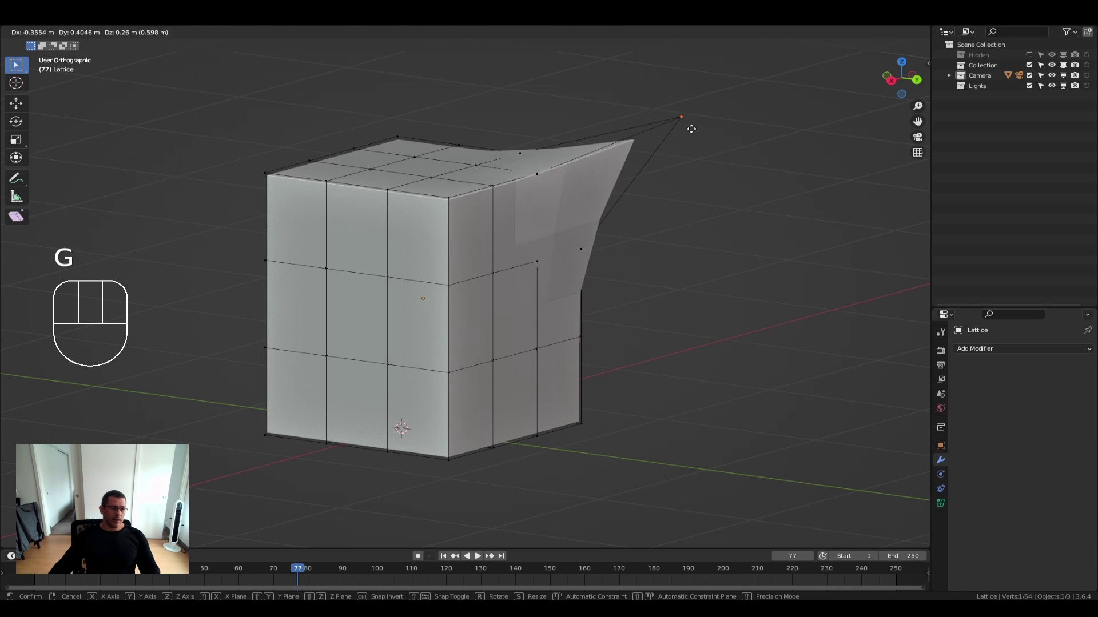
click(749, 130)
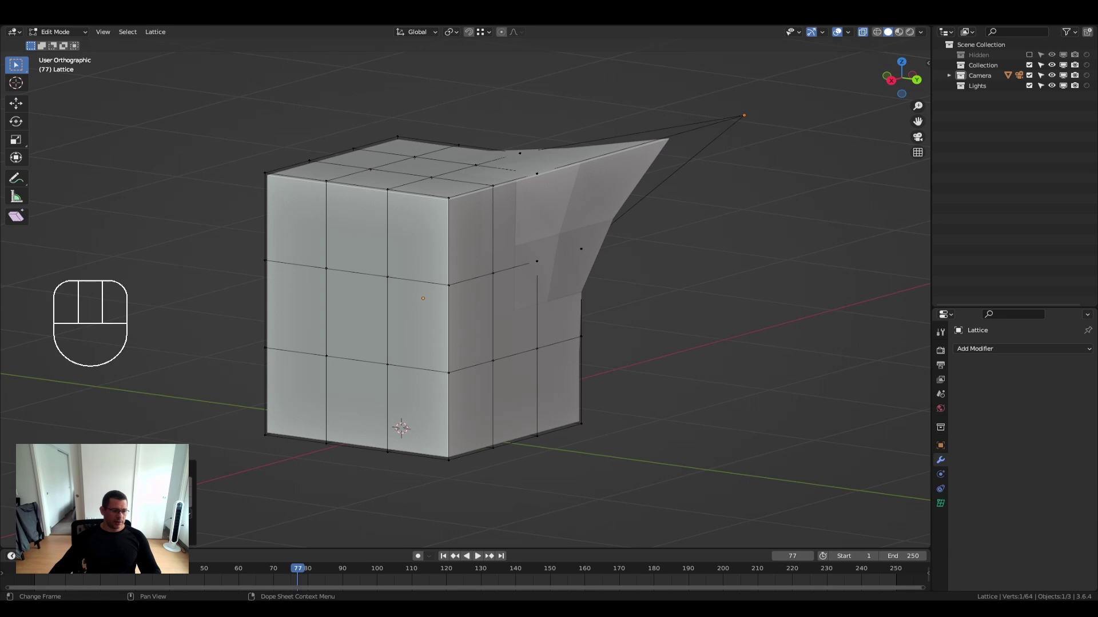
key(alt+Tab)
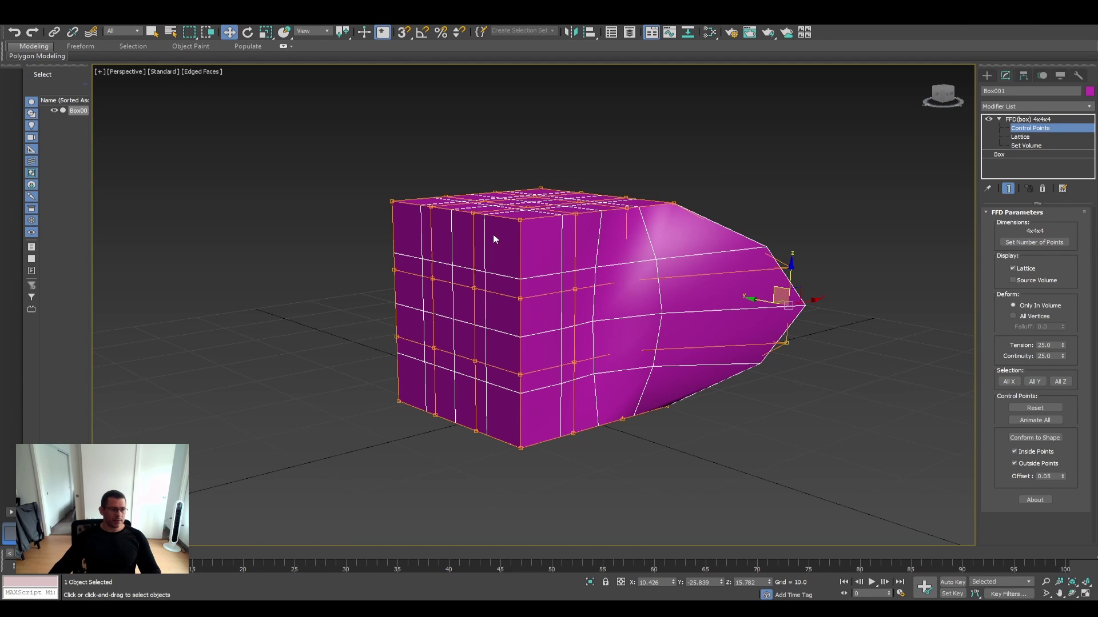
click(392, 201)
drag(399, 183, 264, 160)
key(ctrl+z)
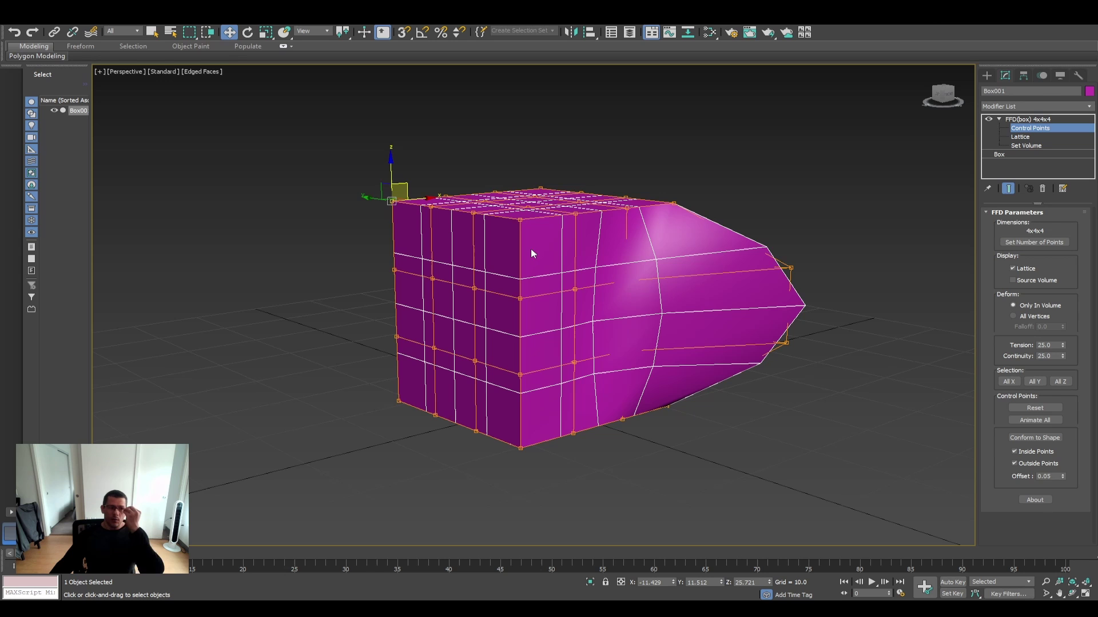
alt+middle_drag(526, 299, 535, 324)
Delete Box001's bulging FFD modifier and apply a new FFD(box) 4x4x4 from the Modifier List.
click(1024, 119)
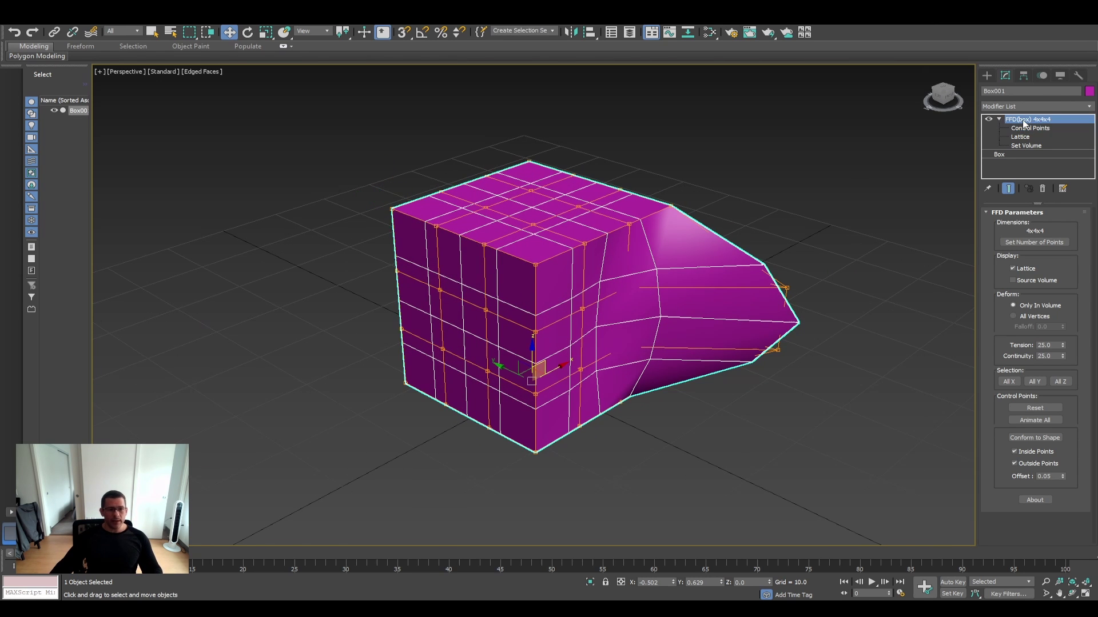
right_click(1023, 120)
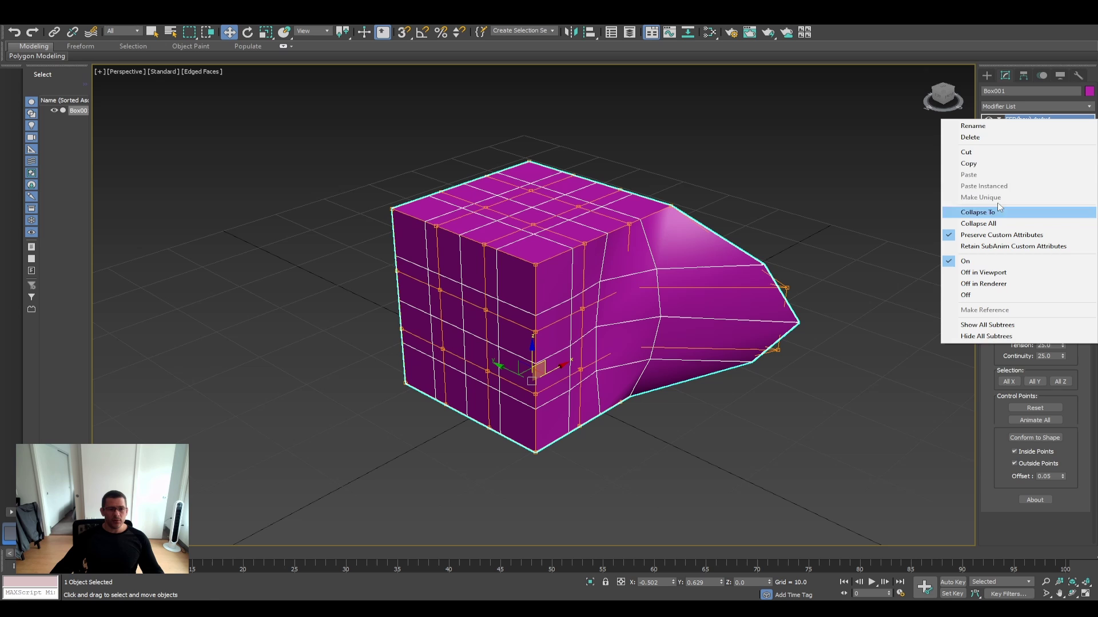
click(984, 137)
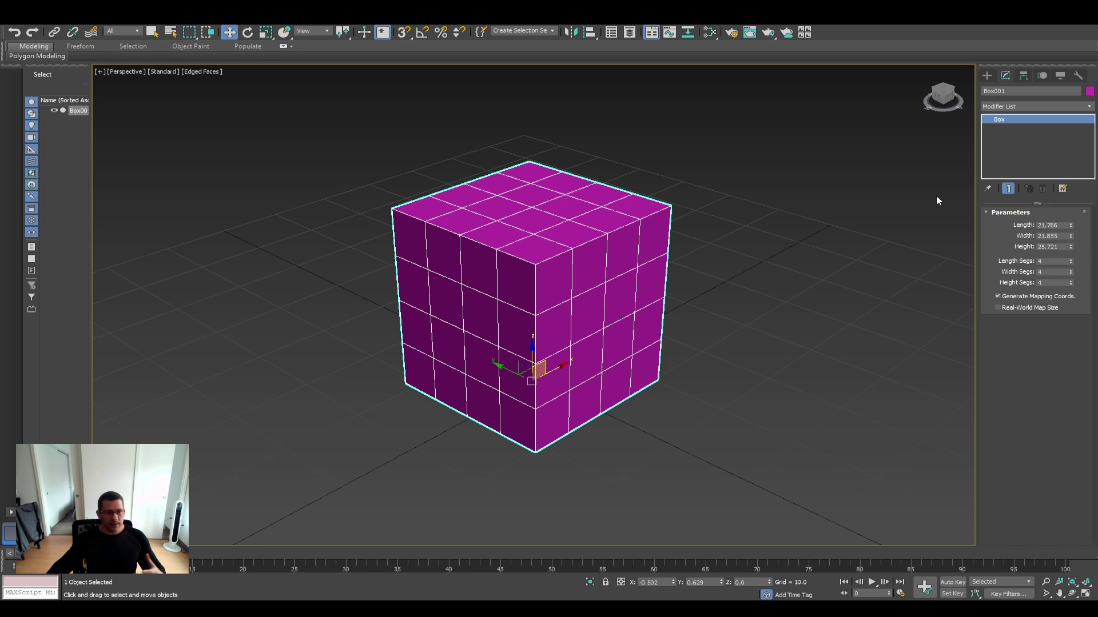
click(1016, 107)
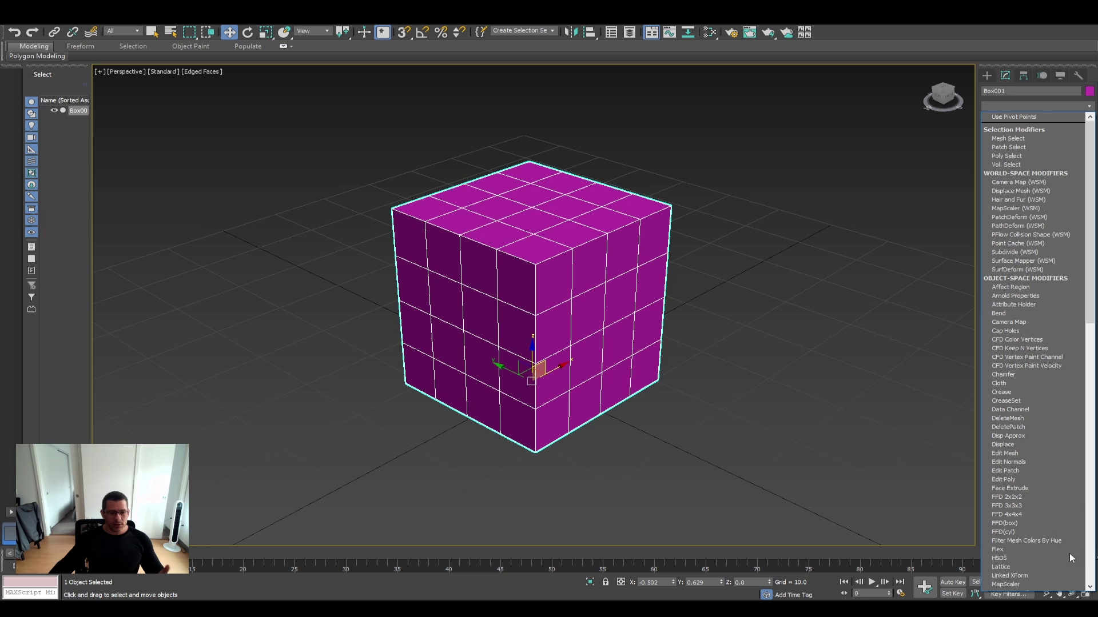
click(1024, 522)
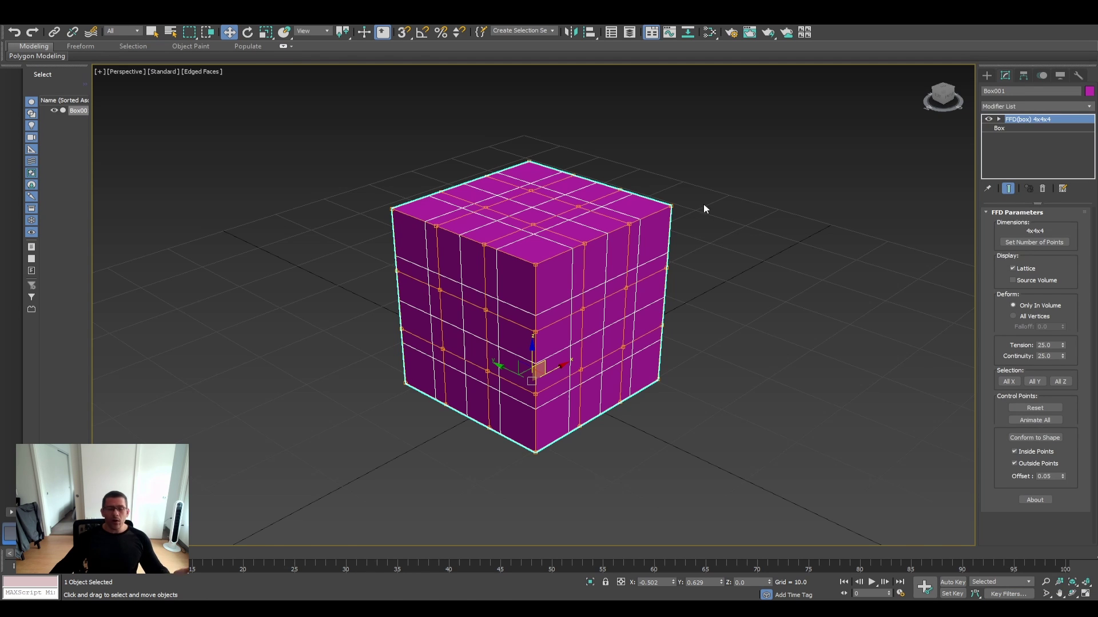